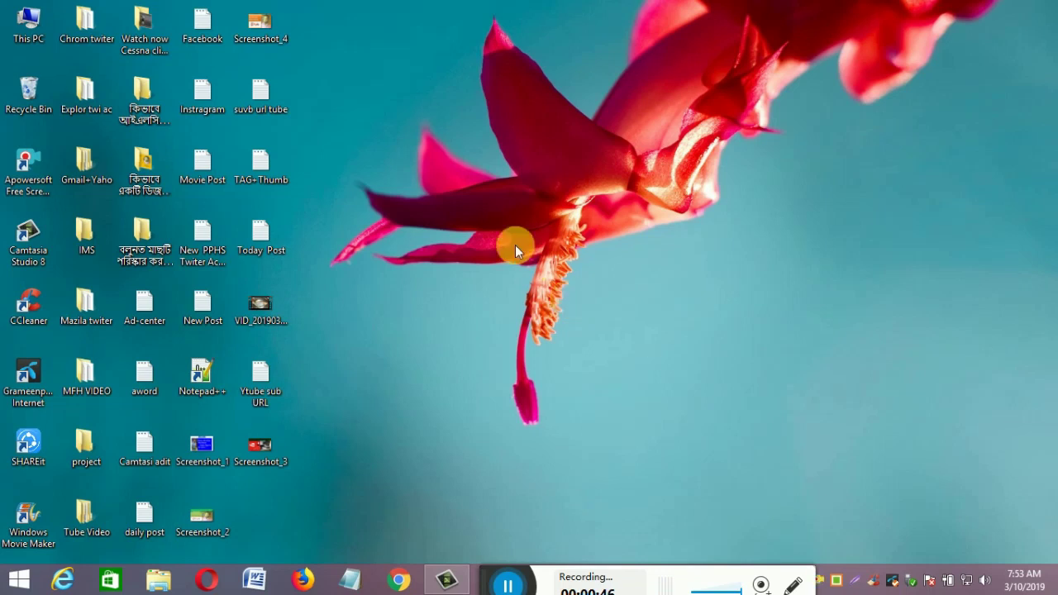
# Step: Make a new desktop folder named ১২৩ and open it in File Explorer
pyautogui.rightClick(488, 146)
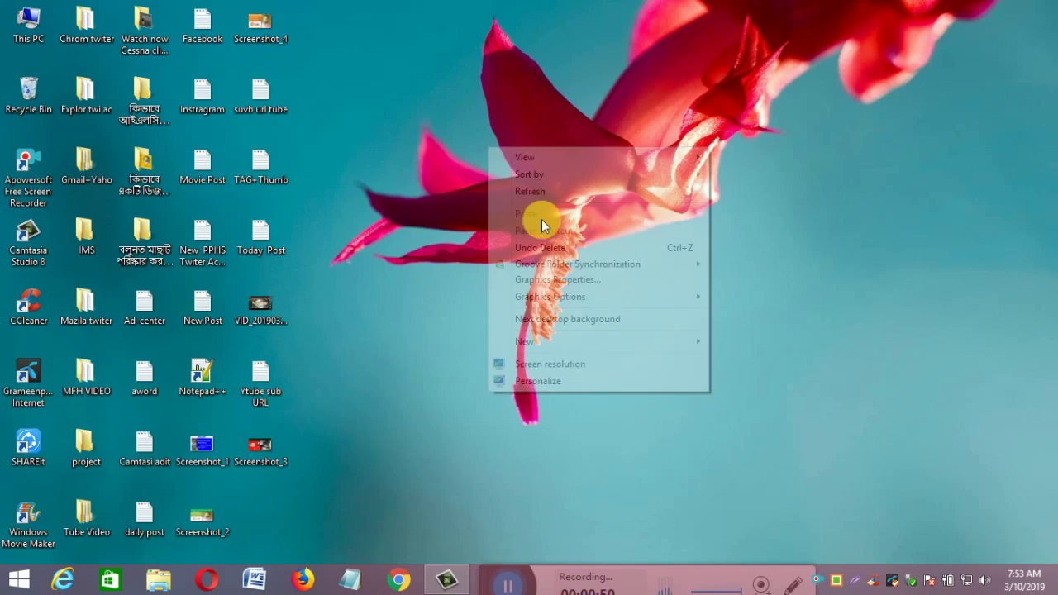
pyautogui.moveTo(525, 341)
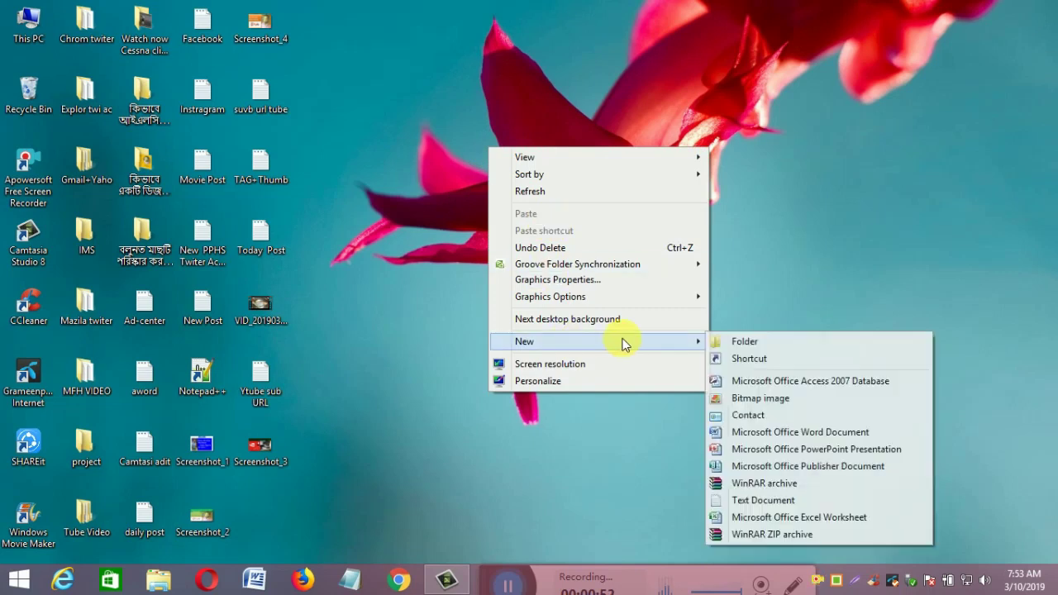
pyautogui.click(755, 347)
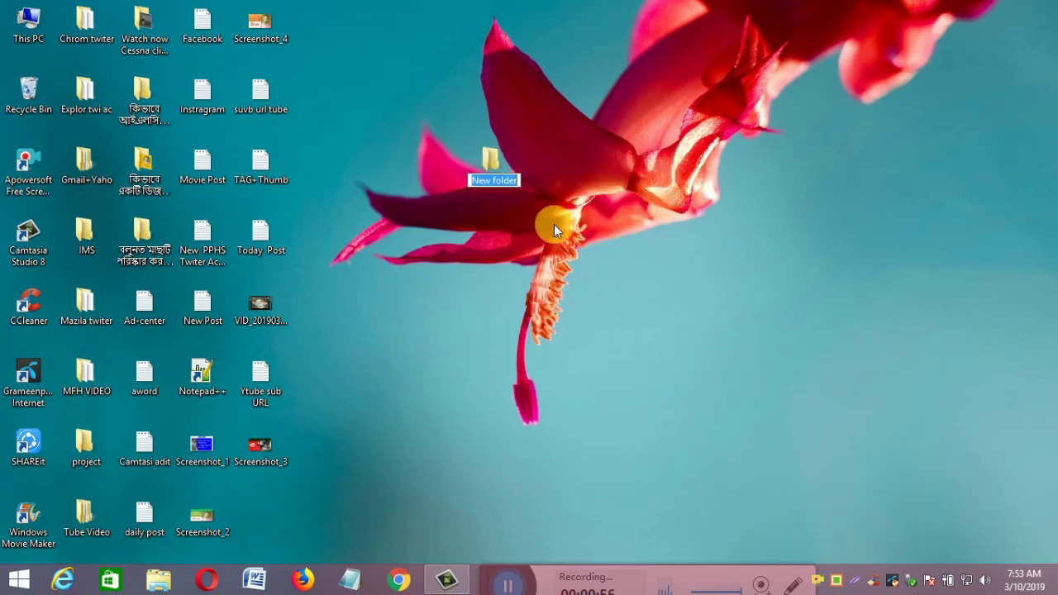
pyautogui.write('১২৩')
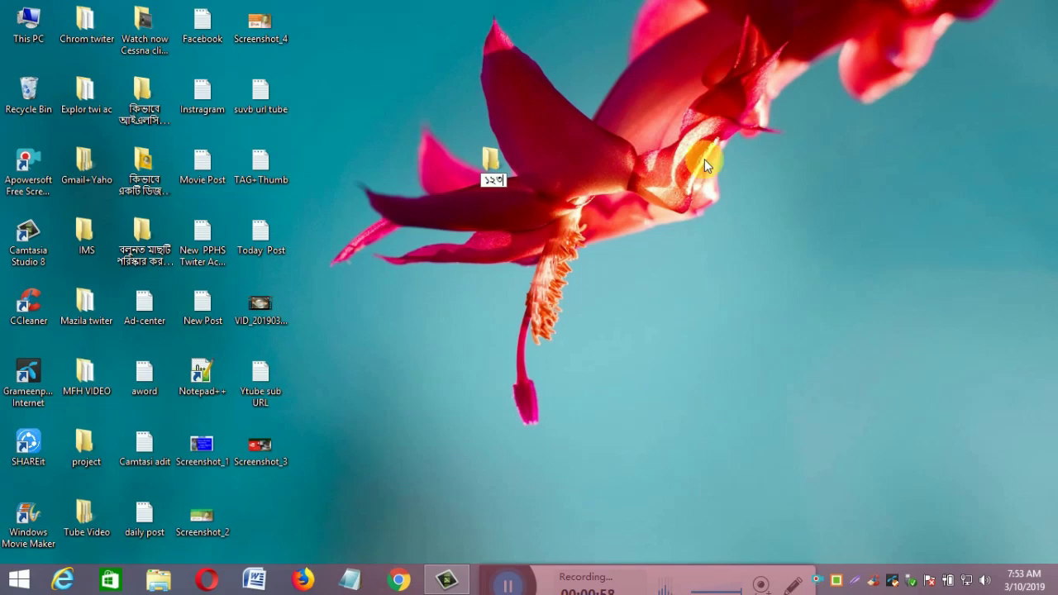
pyautogui.press('Return')
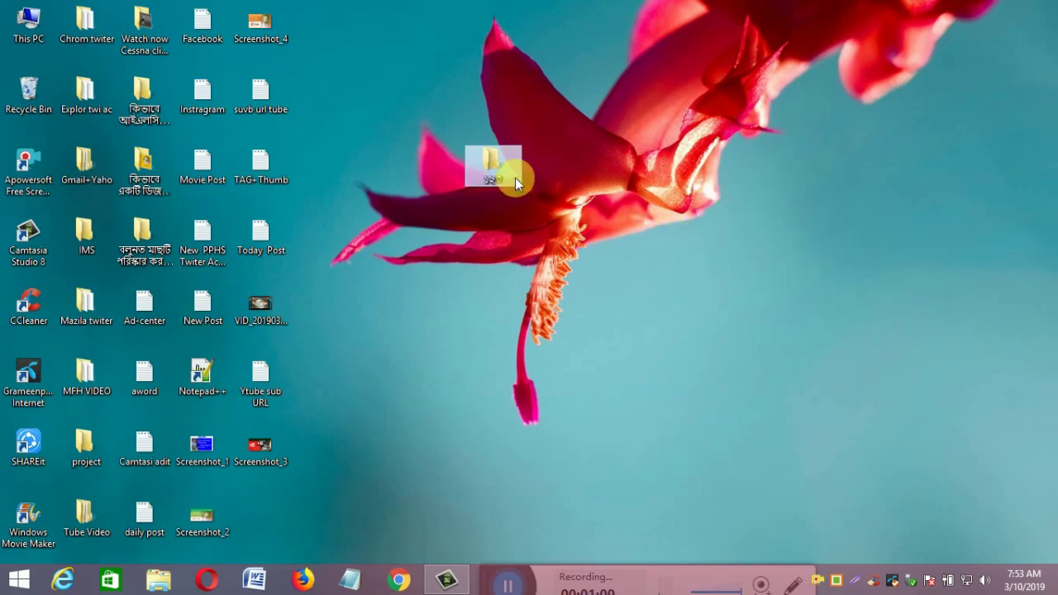
pyautogui.doubleClick(489, 166)
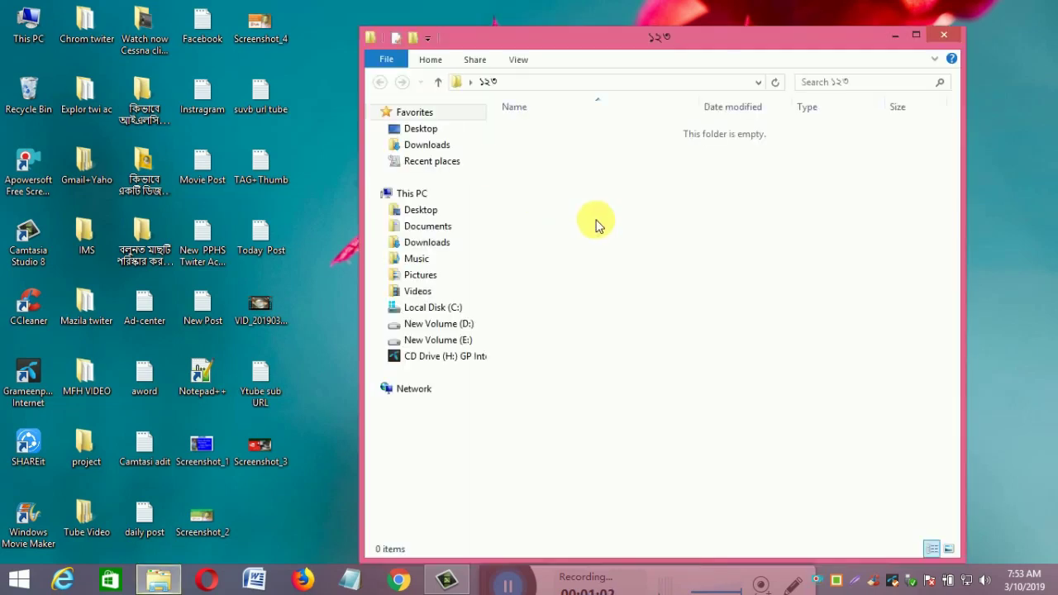
# Step: Create a new PowerPoint presentation named প্রজেক্ট-১ inside the ১২৩ folder and open it
pyautogui.rightClick(558, 202)
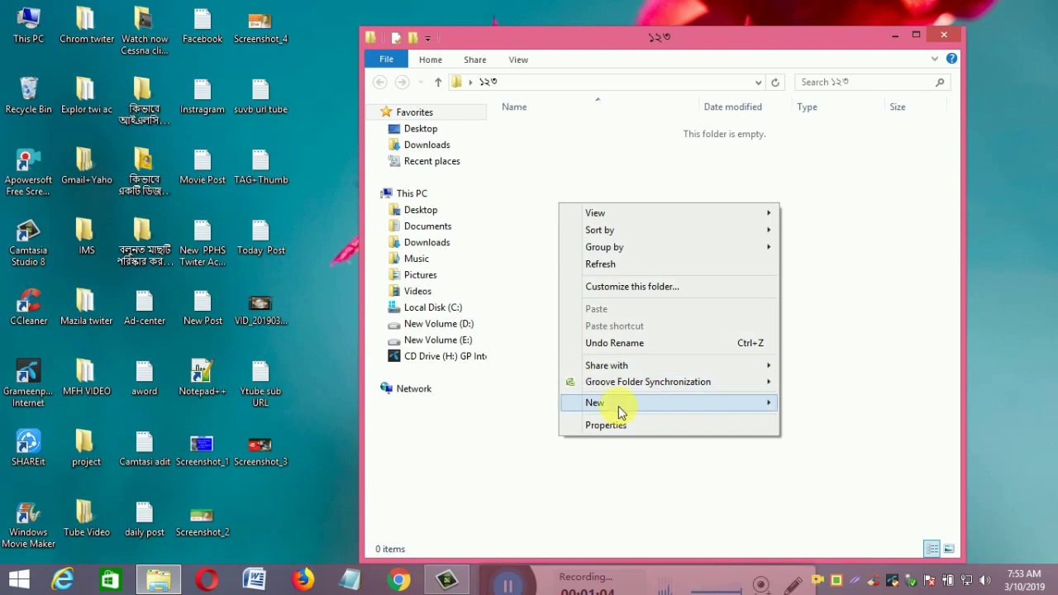
pyautogui.moveTo(595, 402)
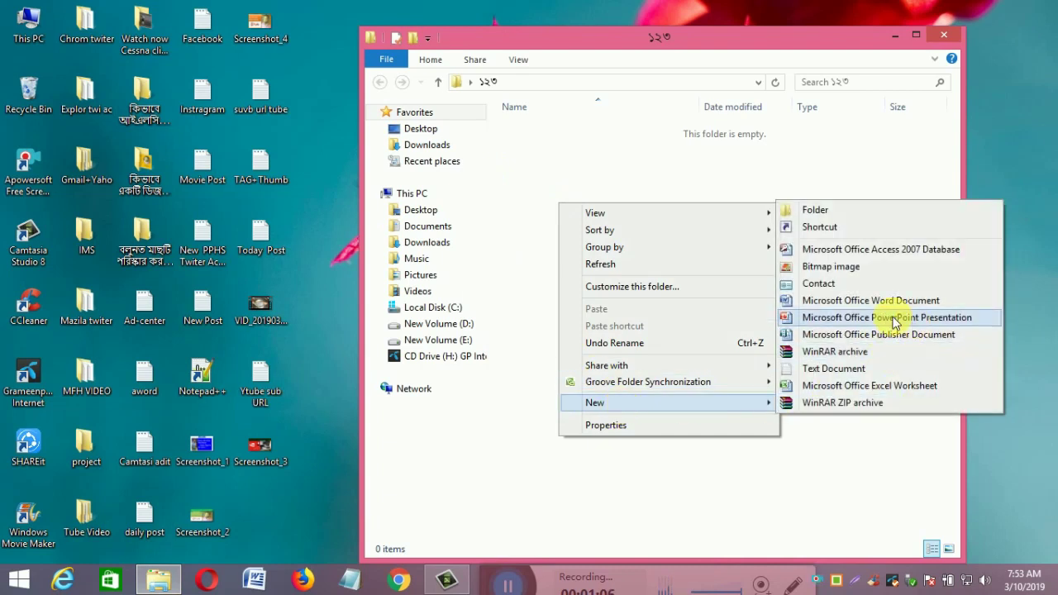
pyautogui.click(858, 319)
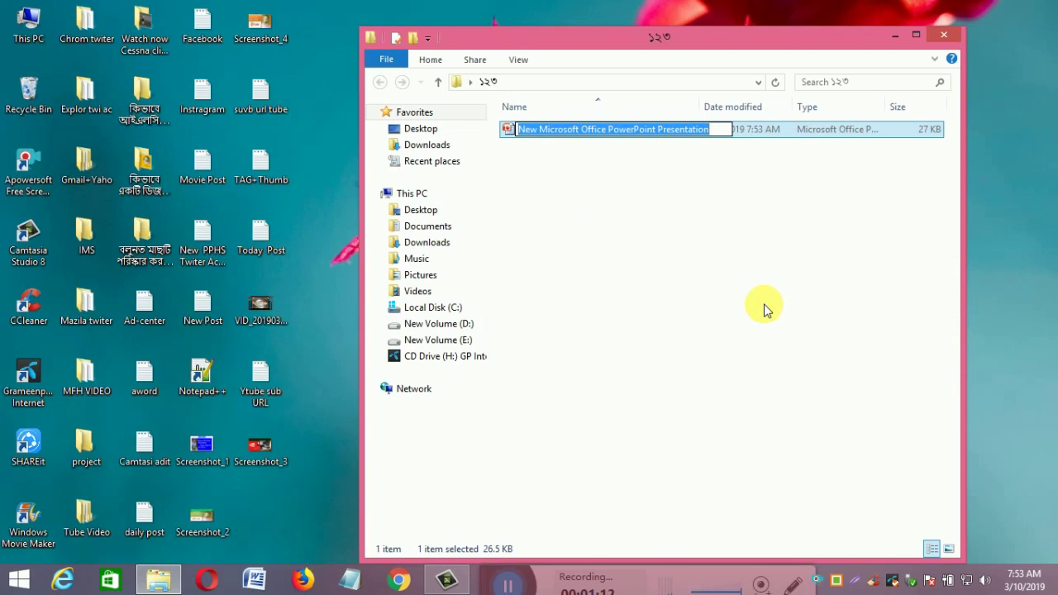
pyautogui.press('BackSpace')
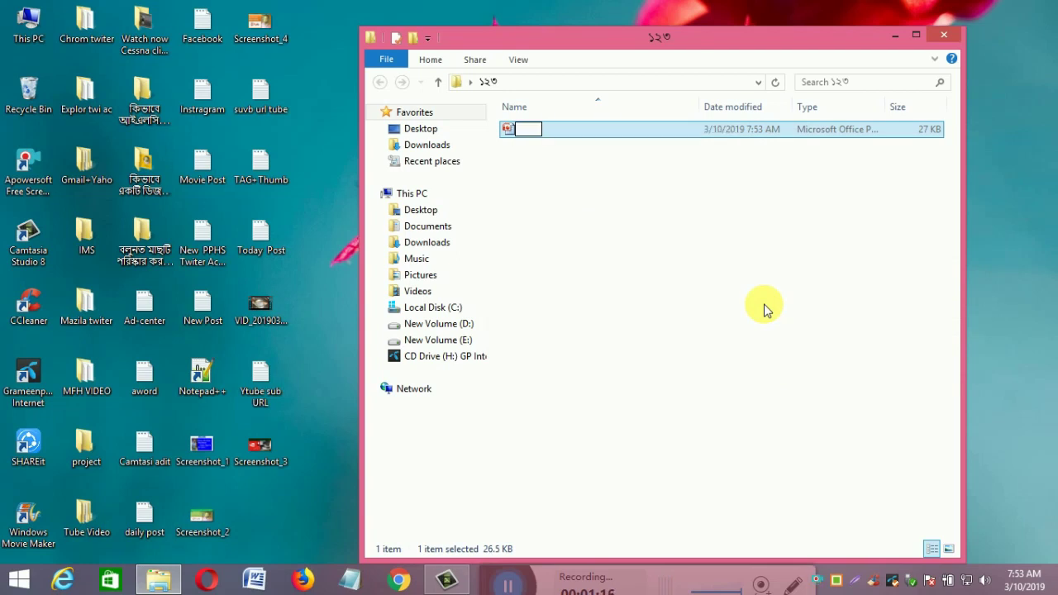
pyautogui.write('প্রজেক')
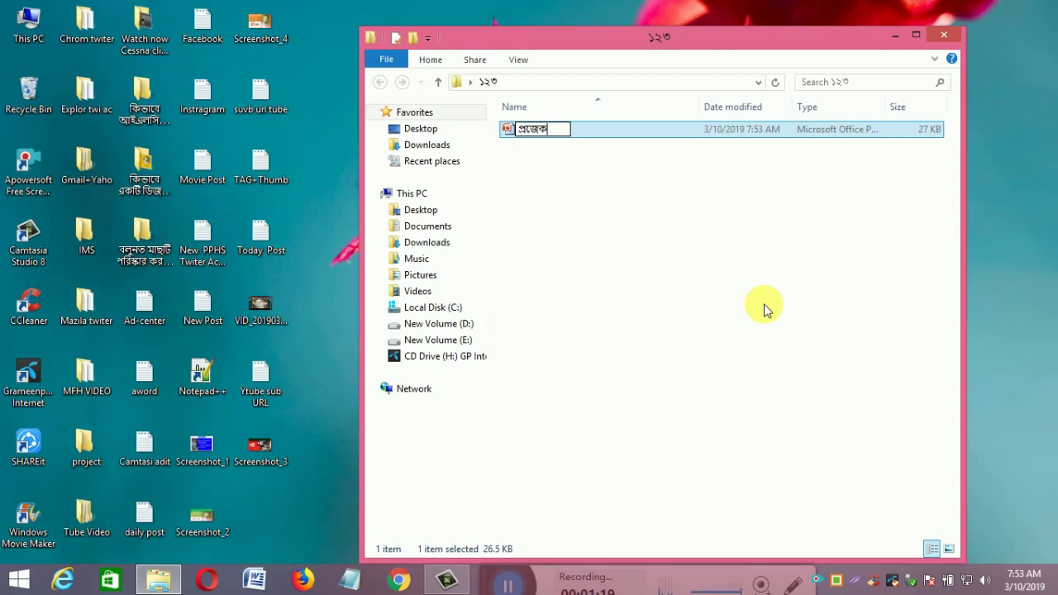
pyautogui.write('্ট-')
pyautogui.write('১')
pyautogui.click(703, 309)
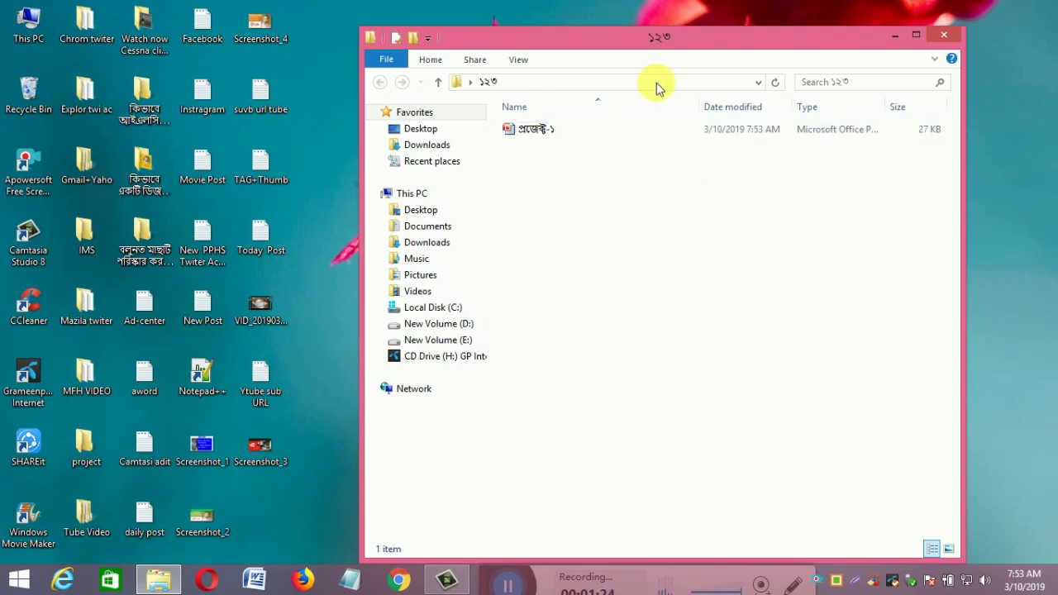
pyautogui.doubleClick(556, 130)
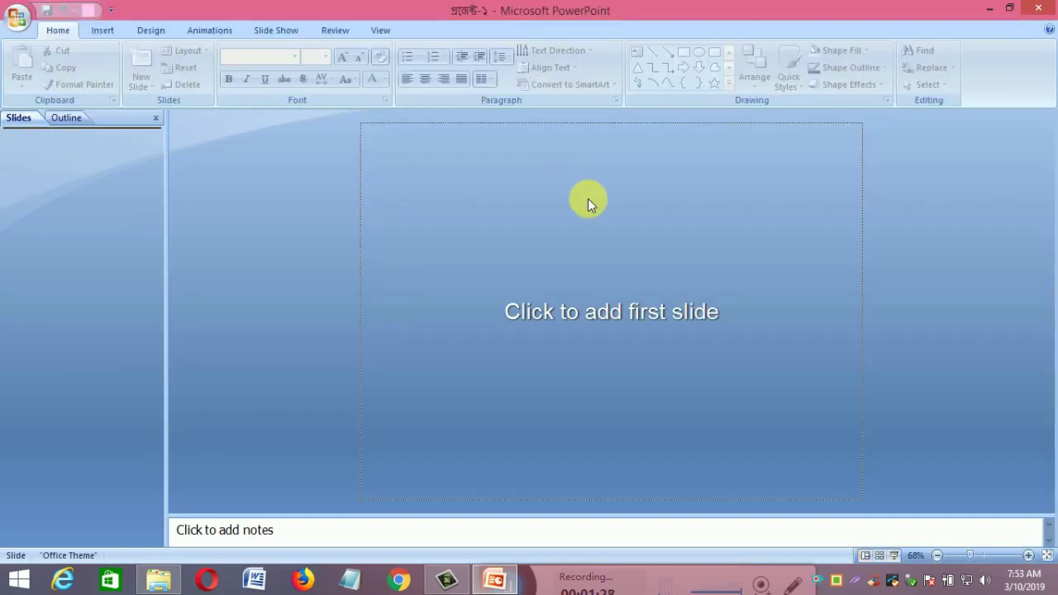
# Step: Add a Two Content slide titled 'কিভাবে ইউটিউব চেনেলের ভিডিও থাম্বলেন বানাবেন'
pyautogui.click(139, 80)
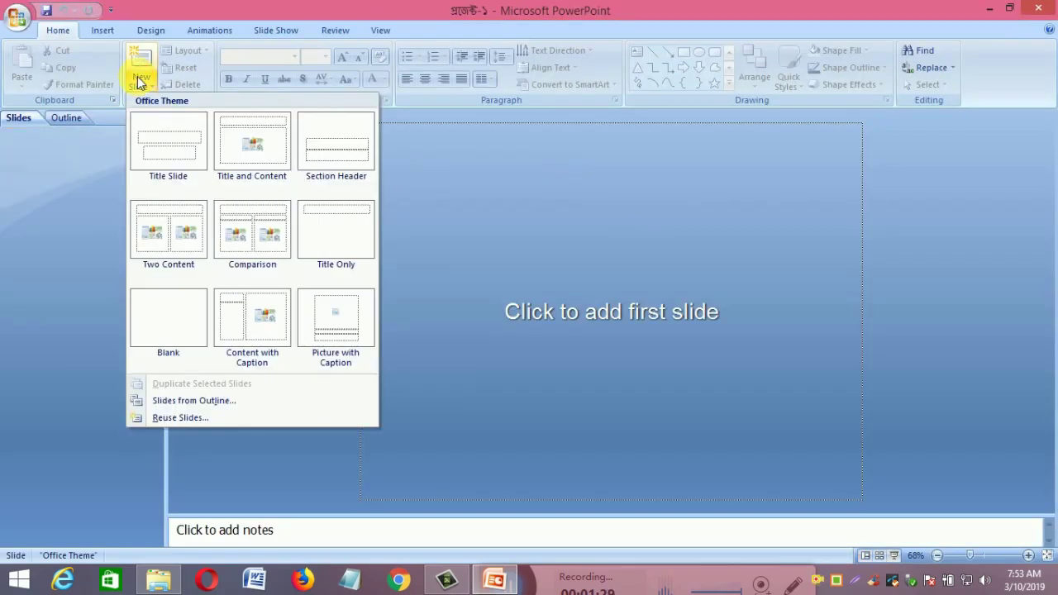
pyautogui.click(164, 231)
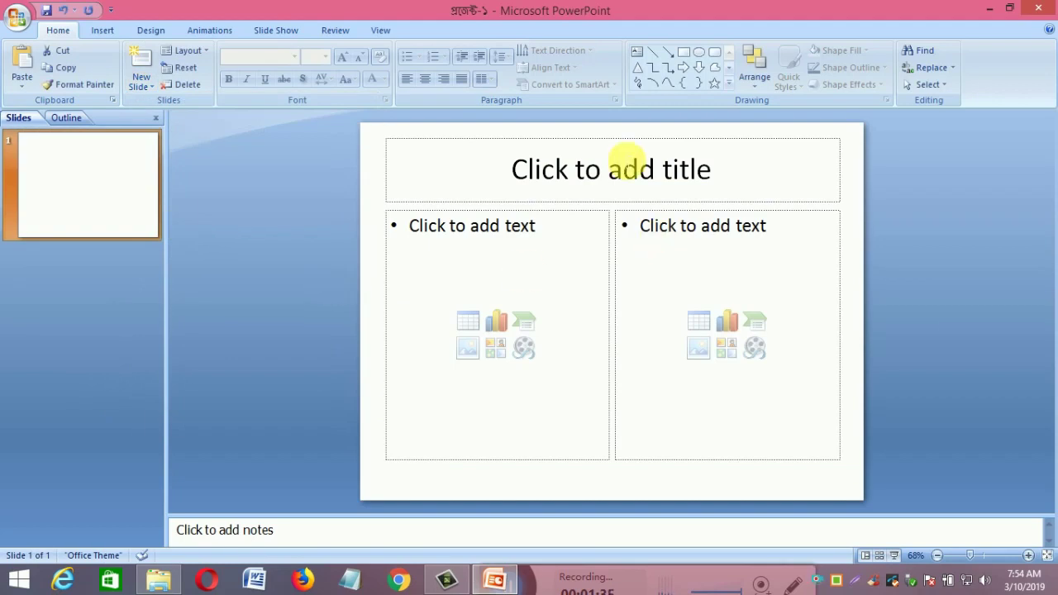
pyautogui.click(594, 186)
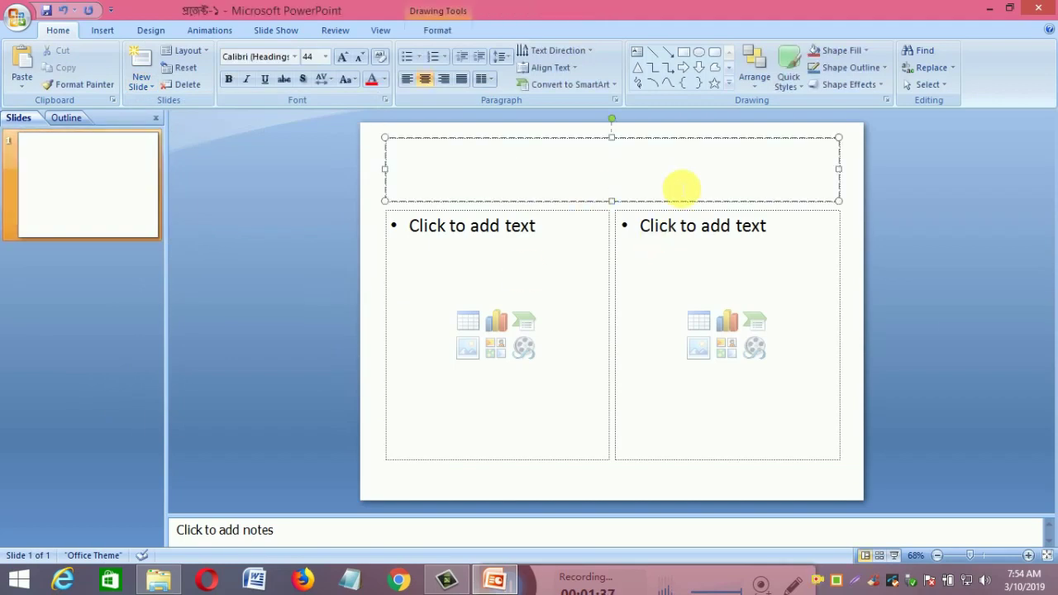
pyautogui.write('কিভা')
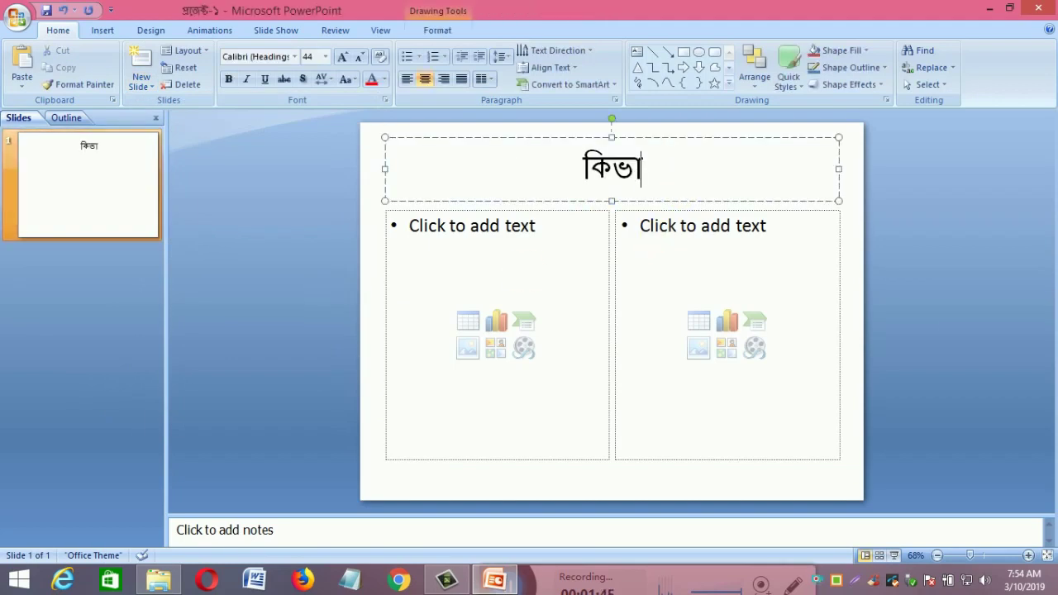
pyautogui.write('বে')
pyautogui.write(' ই')
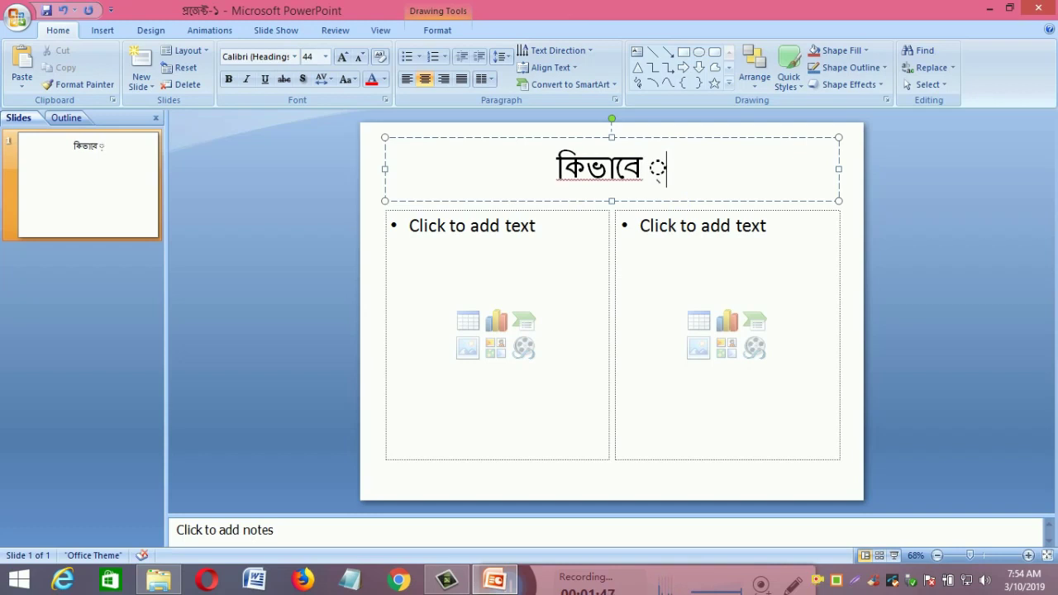
pyautogui.write('উটিউ')
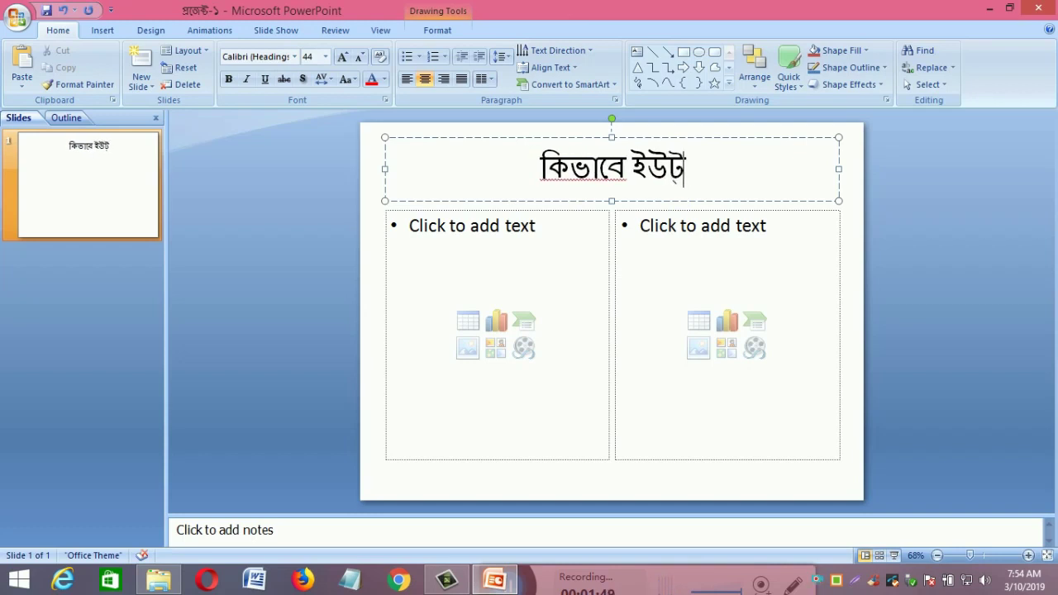
pyautogui.write('ব ')
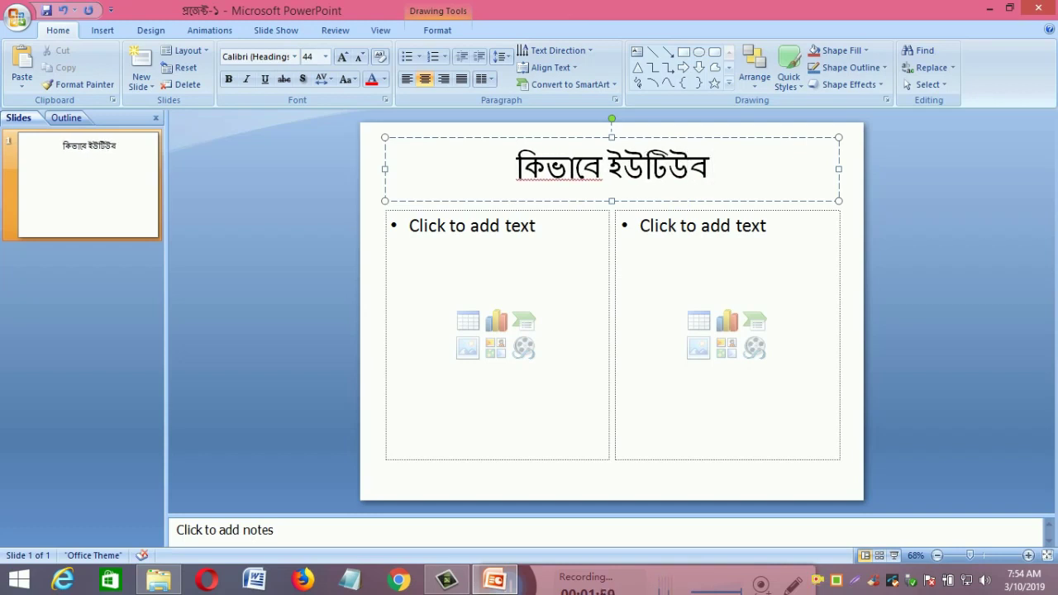
pyautogui.write('চেনে')
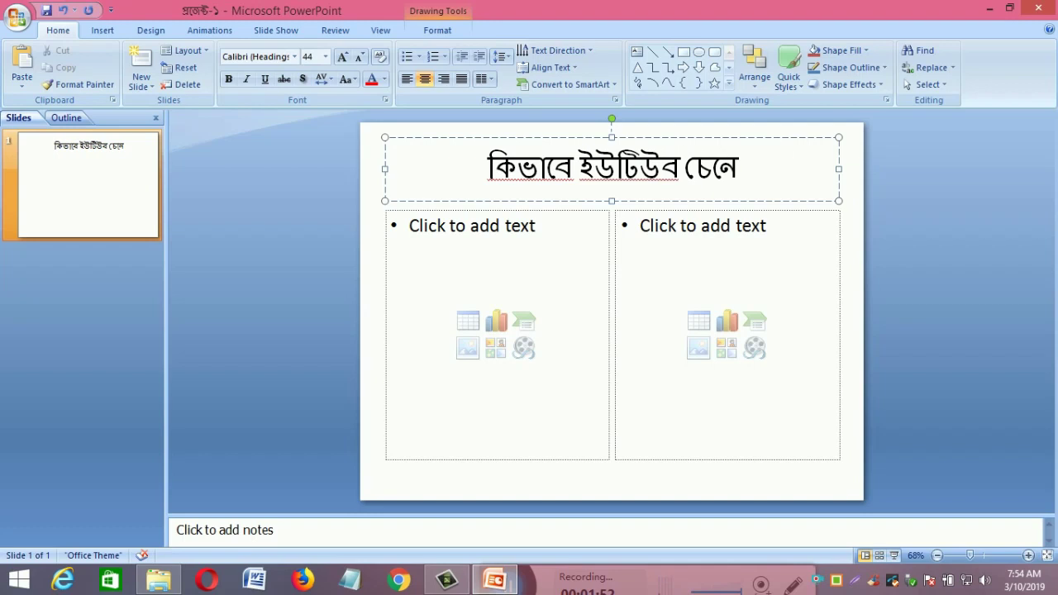
pyautogui.write('লের')
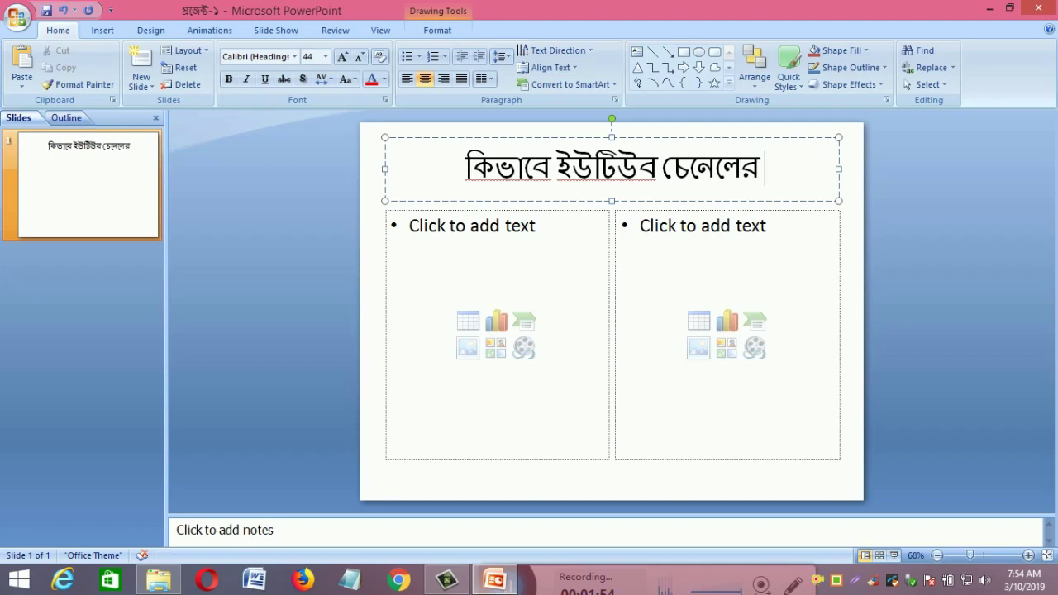
pyautogui.write(' ভিডি')
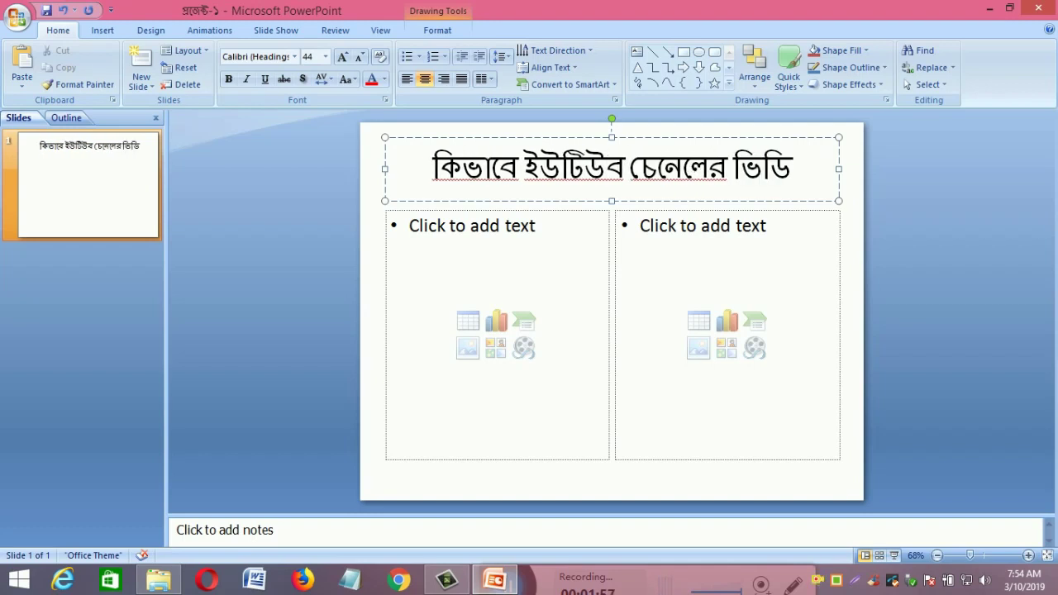
pyautogui.write('ও থ')
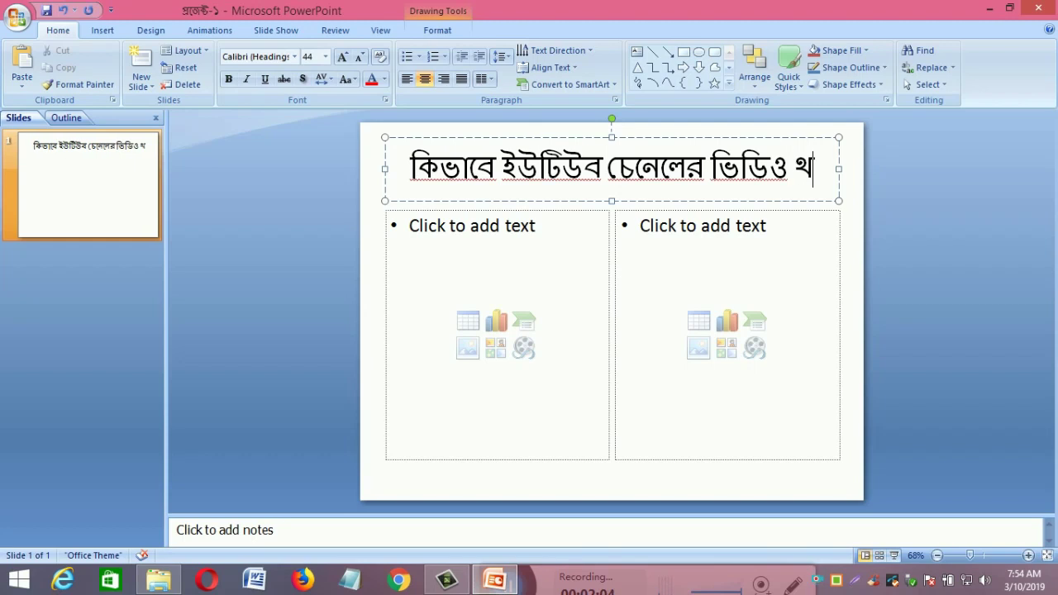
pyautogui.write('াম্ব')
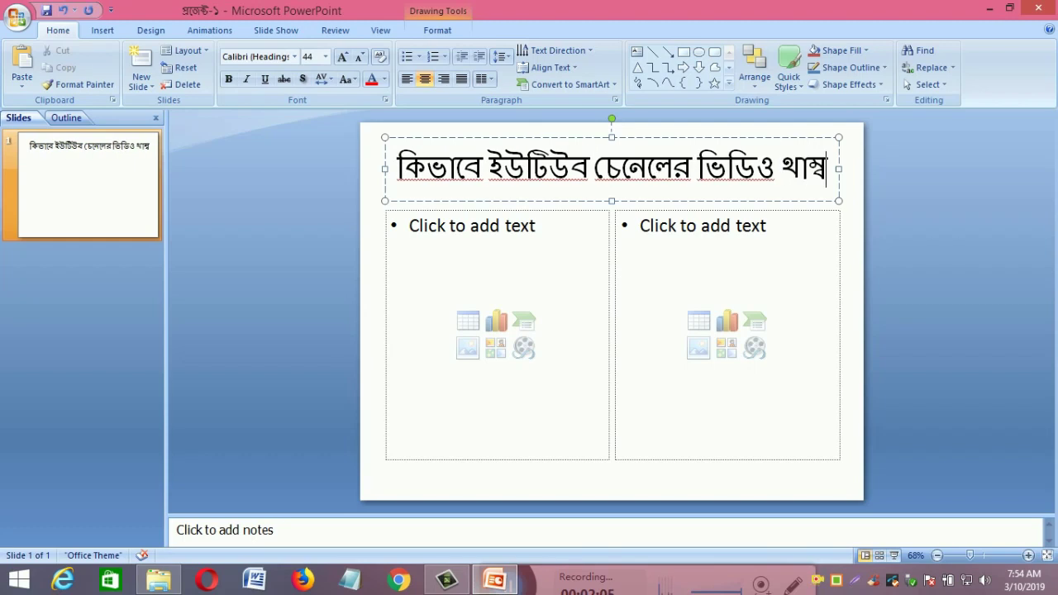
pyautogui.write('লেন বান')
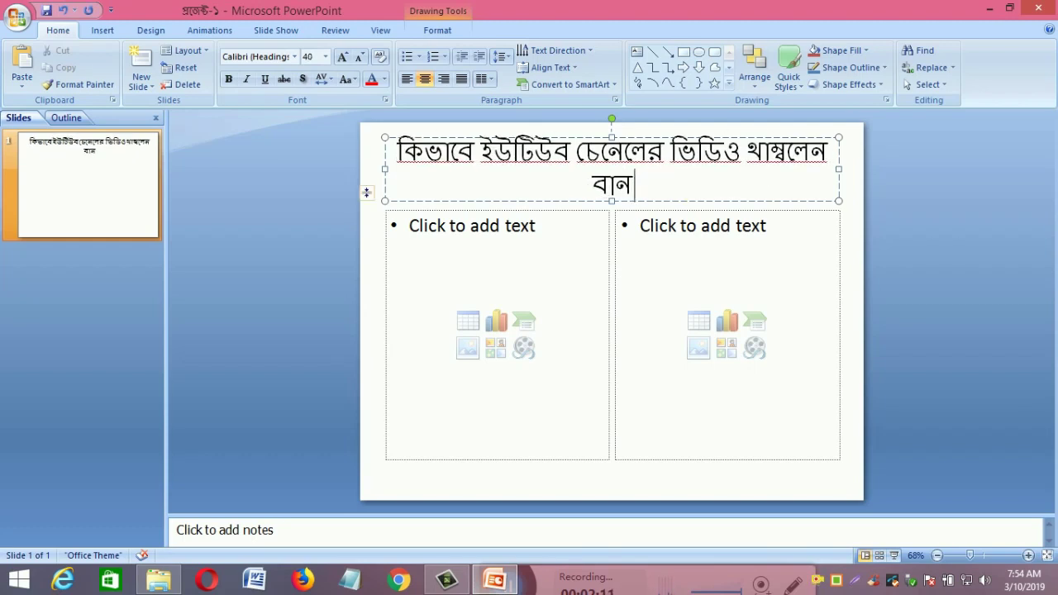
pyautogui.write('াবেন')
# Step: Widen the title box on both sides and raise its top edge
pyautogui.click(372, 169)
pyautogui.moveTo(372, 170); pyautogui.dragTo(369, 170)
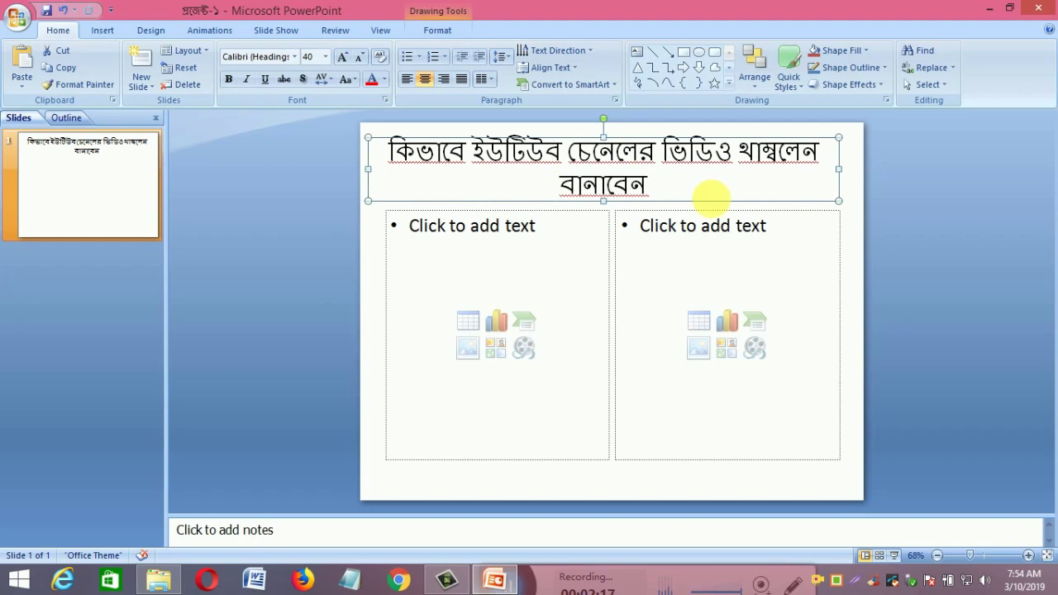
pyautogui.moveTo(839, 169); pyautogui.dragTo(863, 174)
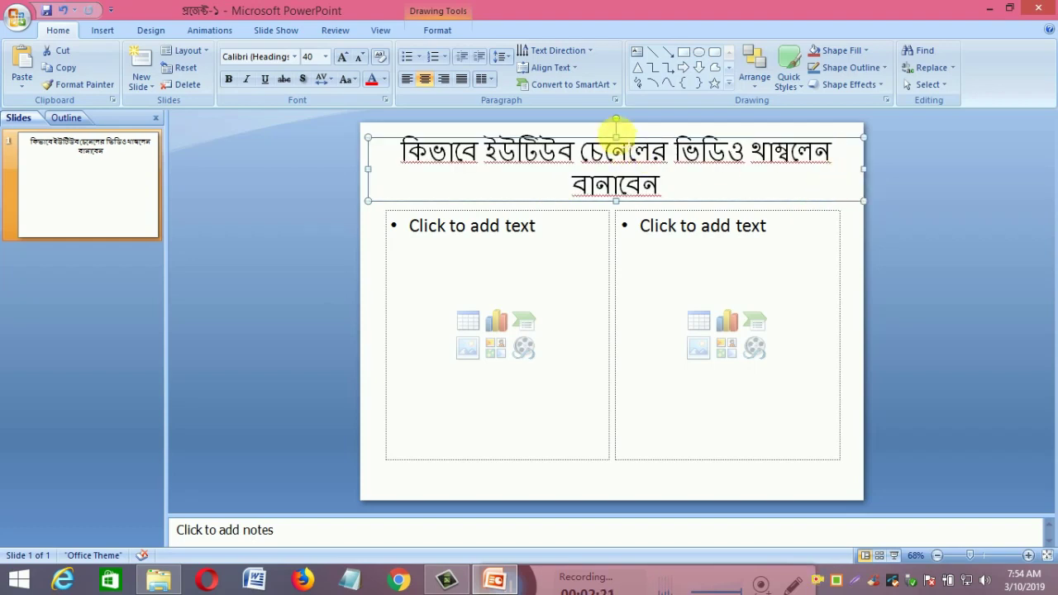
pyautogui.moveTo(616, 138); pyautogui.dragTo(616, 123)
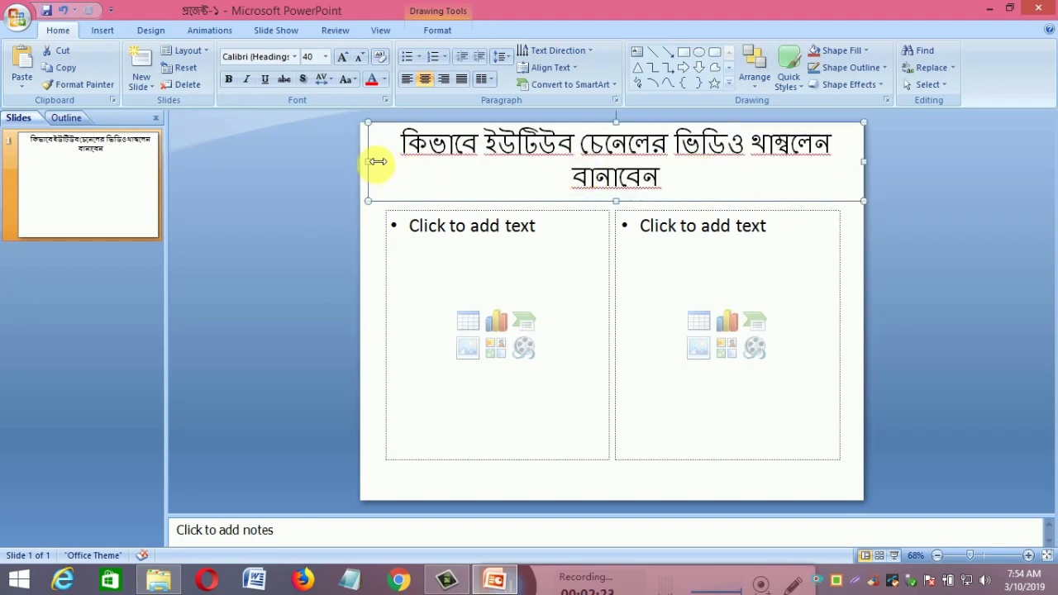
pyautogui.moveTo(377, 163); pyautogui.dragTo(370, 162)
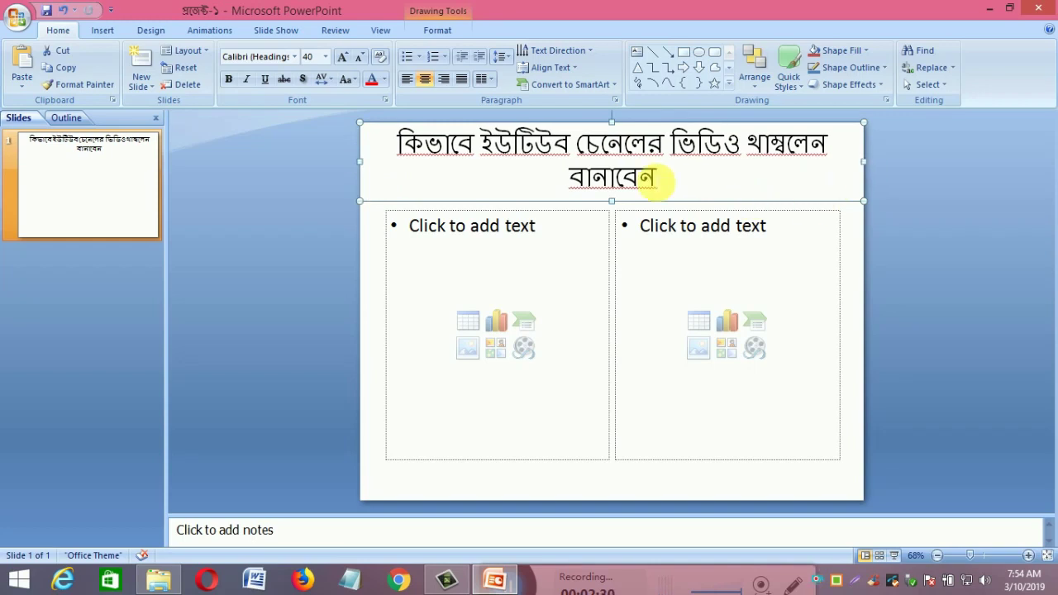
# Step: Reduce the title's font size so the whole title fits on one line
pyautogui.click(657, 177)
pyautogui.moveTo(658, 178); pyautogui.dragTo(396, 143)
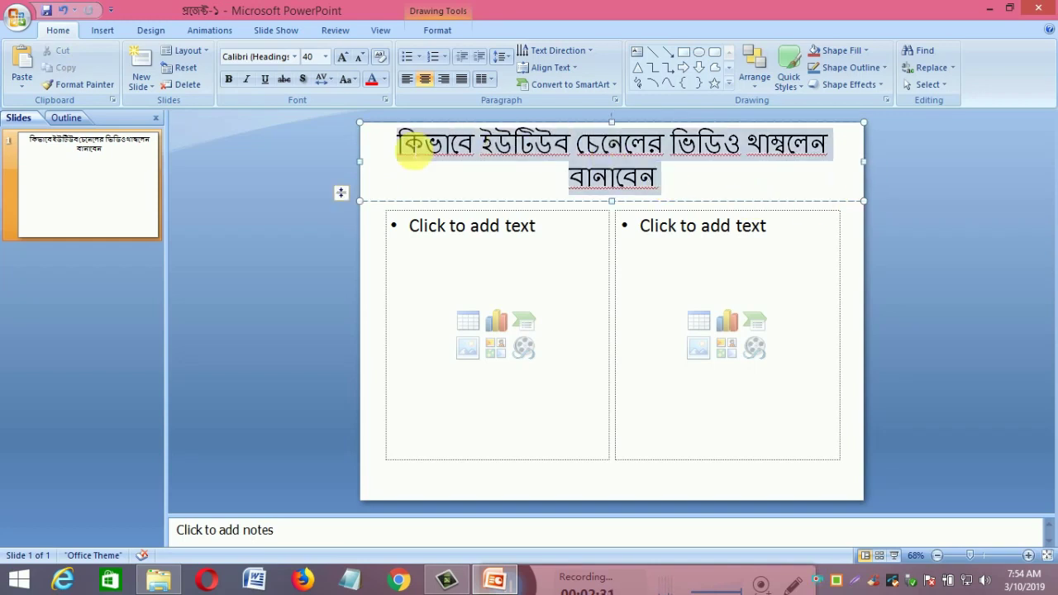
pyautogui.click(327, 58)
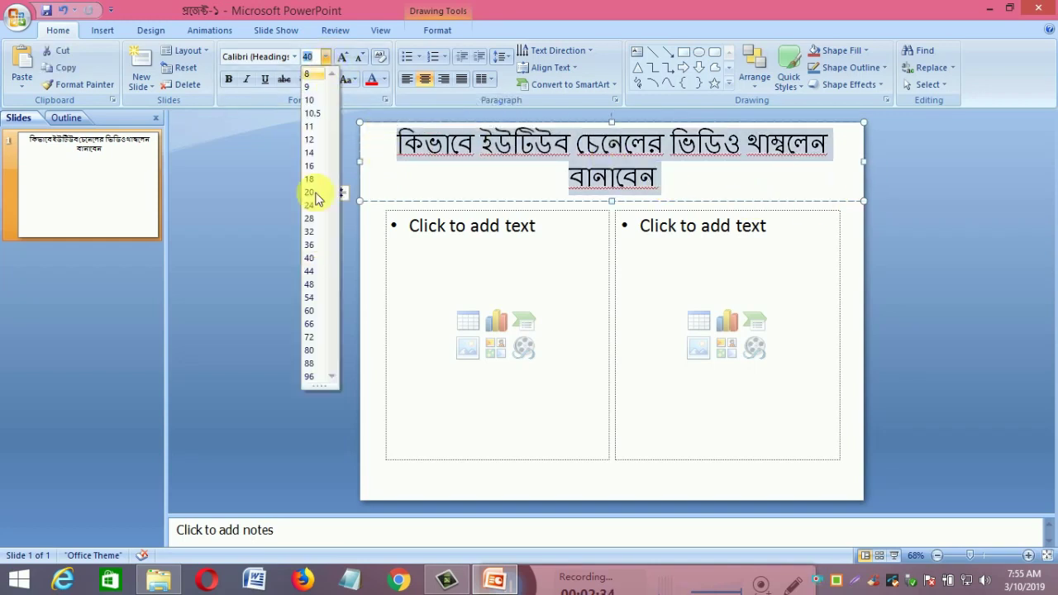
pyautogui.click(309, 244)
# Step: Apply the black-fill shape style to the title box
pyautogui.click(685, 281)
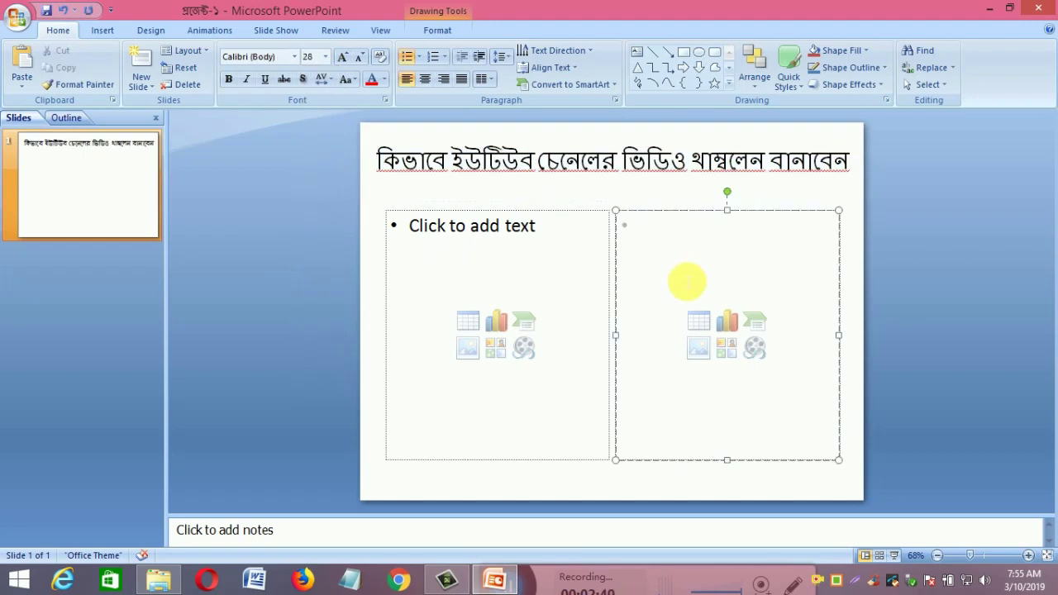
pyautogui.click(790, 163)
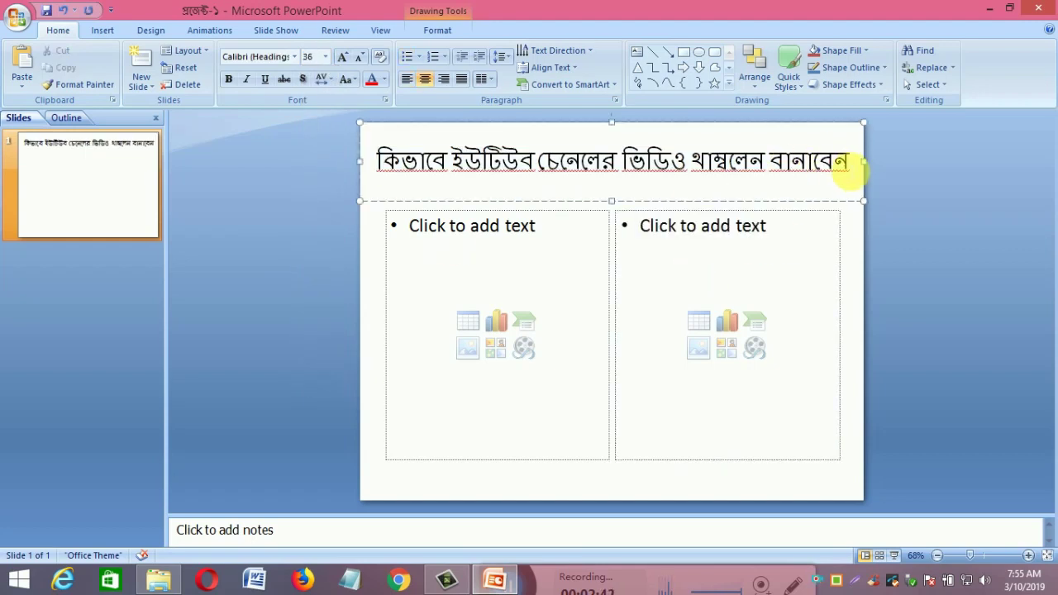
pyautogui.click(788, 70)
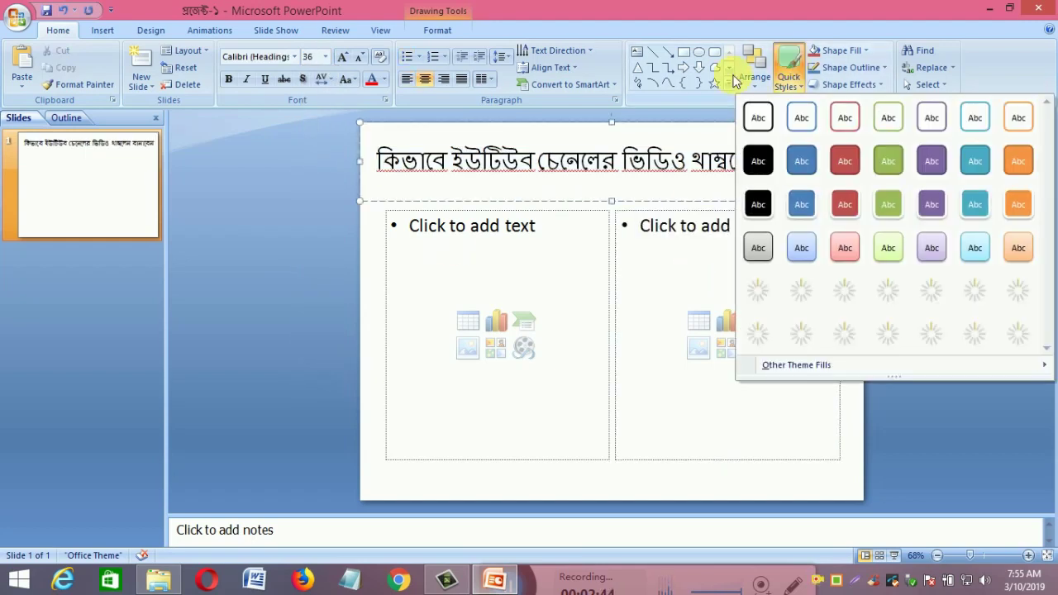
pyautogui.click(759, 162)
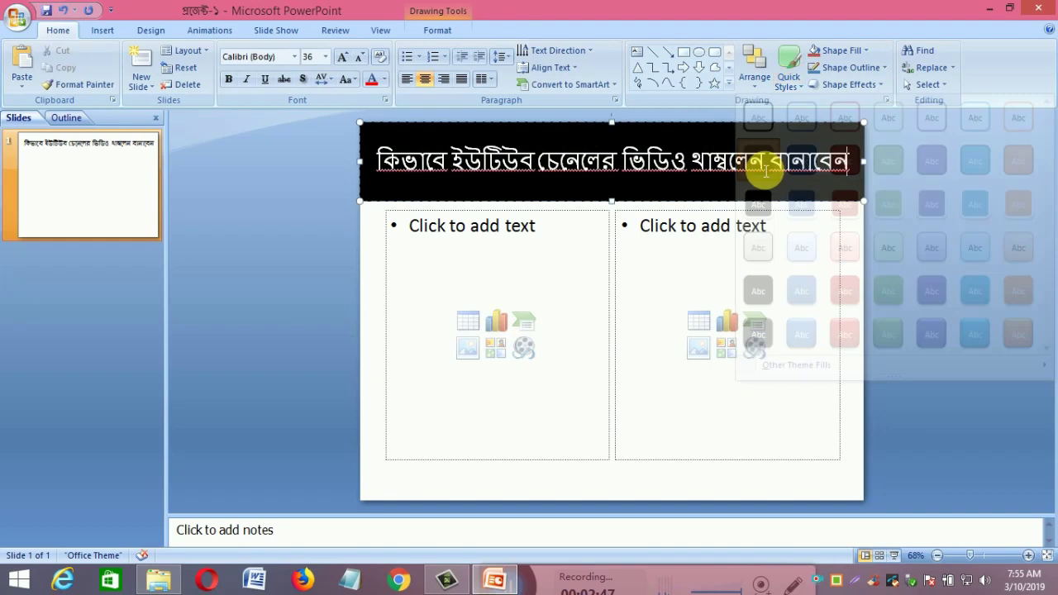
pyautogui.click(421, 289)
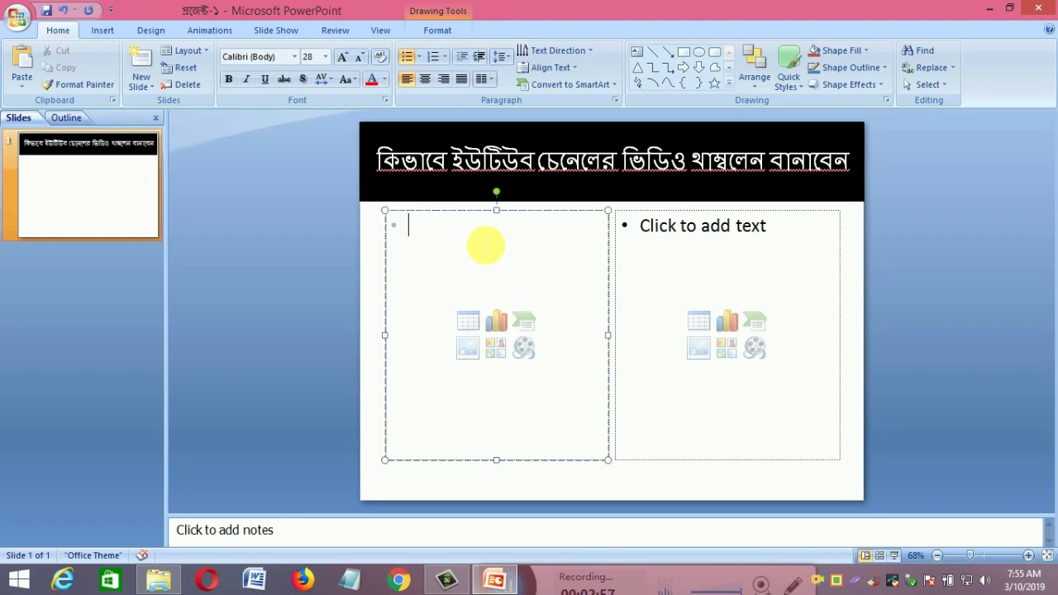
# Step: Enter the bullet 'পিসিতে পাওয়ারপয়েন্ট প্রেজেন্টেশন ইনস্টল দিতে হবে' in the left box and apply the black-fill style
pyautogui.write('পিসি')
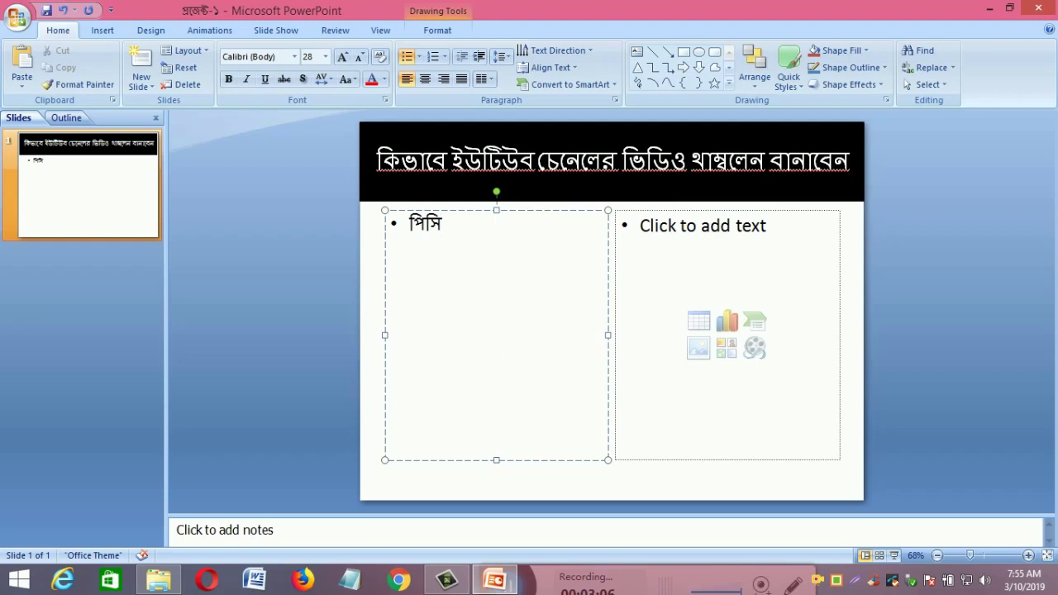
pyautogui.write('তে প')
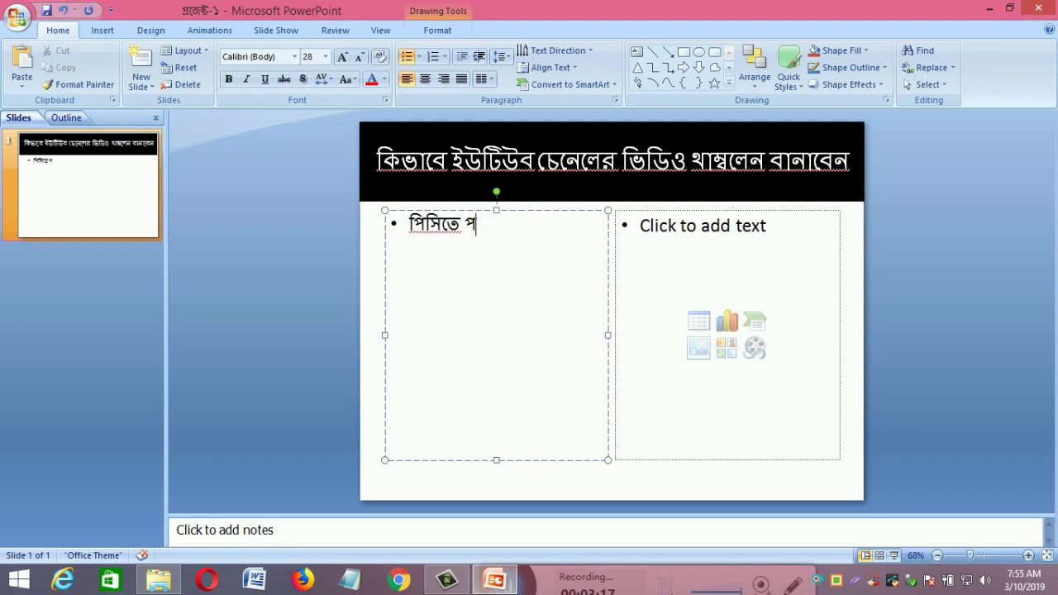
pyautogui.write('াওয়া')
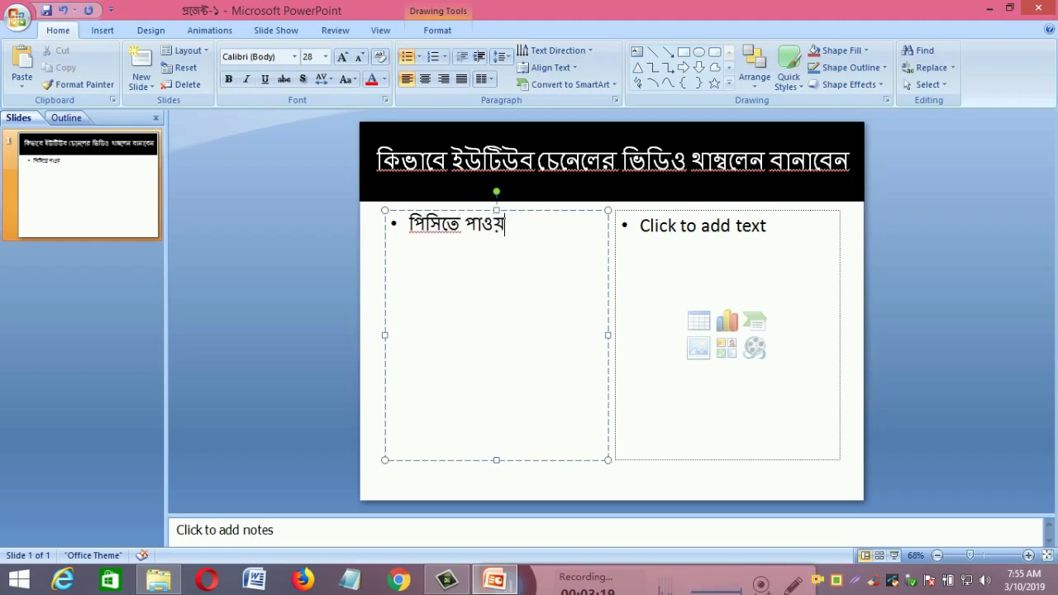
pyautogui.write('রপ')
pyautogui.write('য়েন্ট')
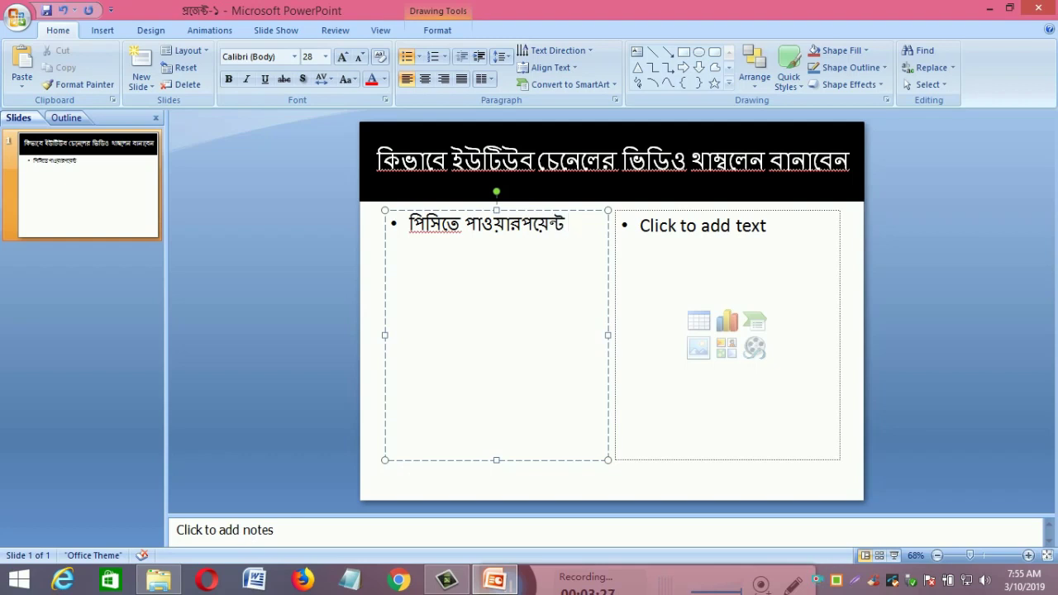
pyautogui.write(' প্রেজে')
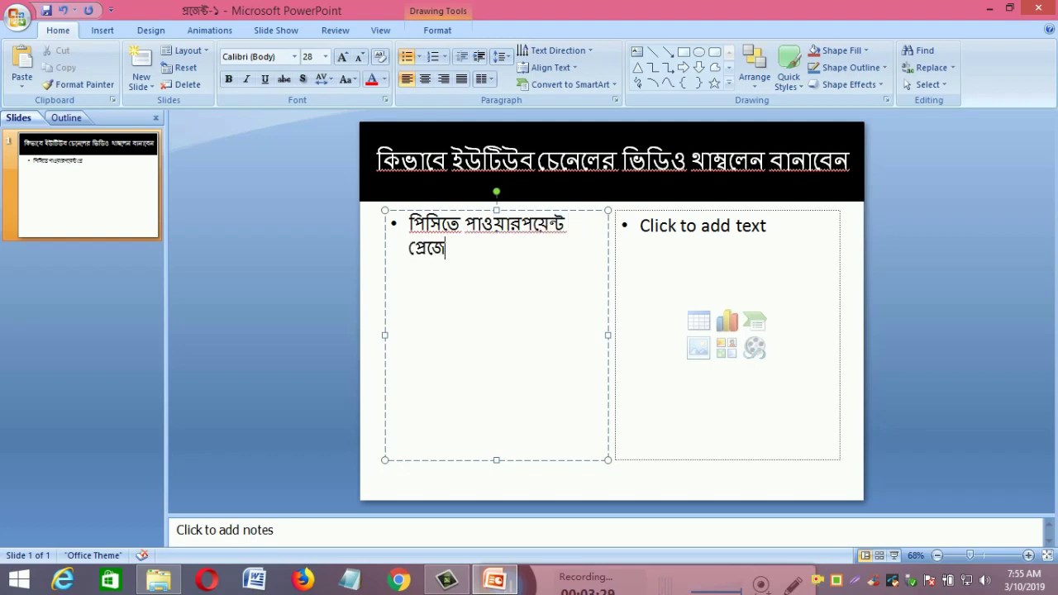
pyautogui.write('ন্টেশন')
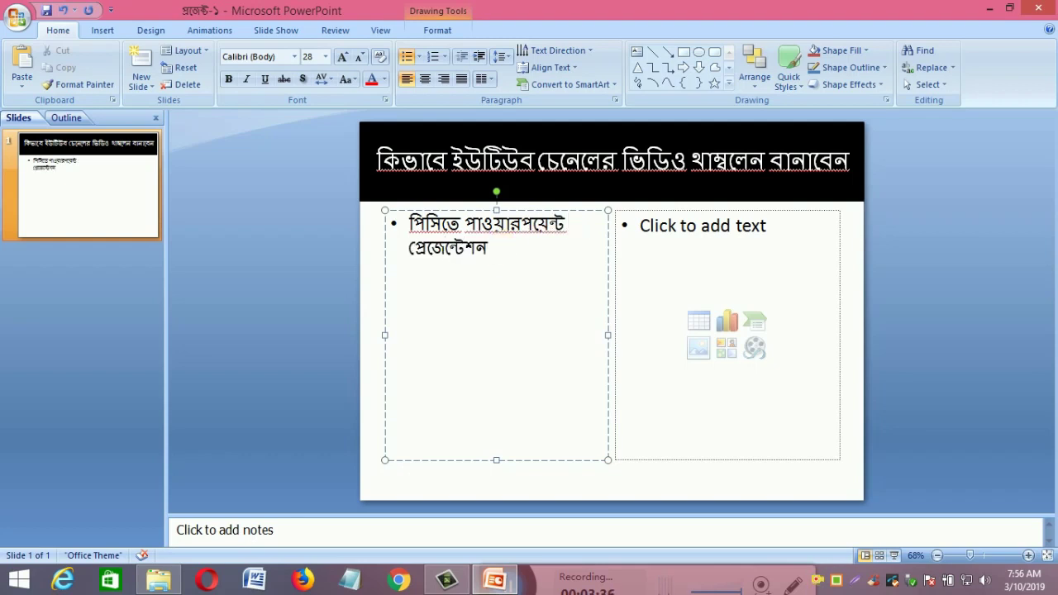
pyautogui.write(' ইনস্ট')
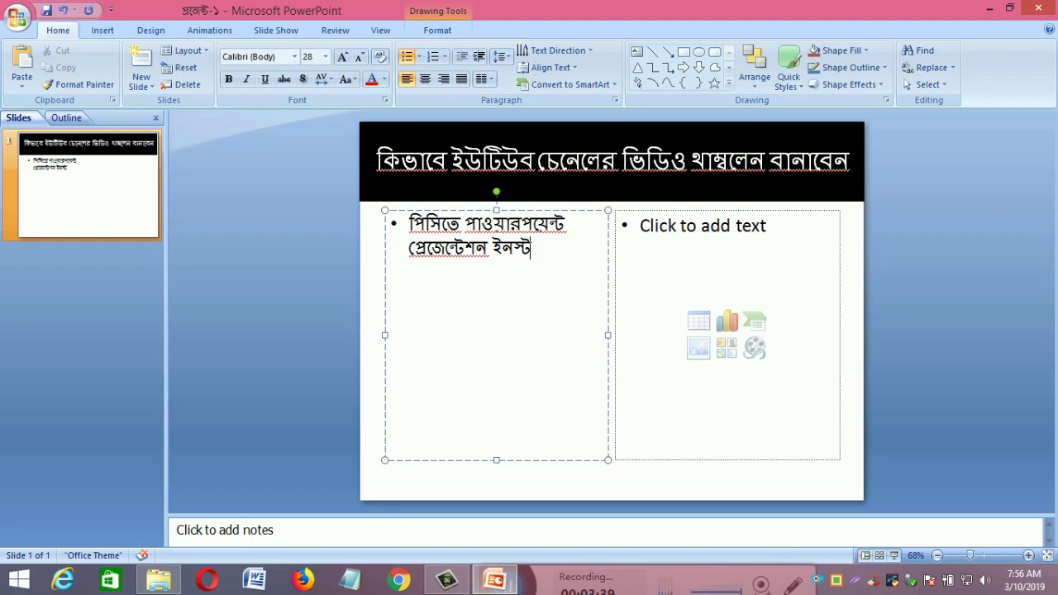
pyautogui.write('ল দিতে')
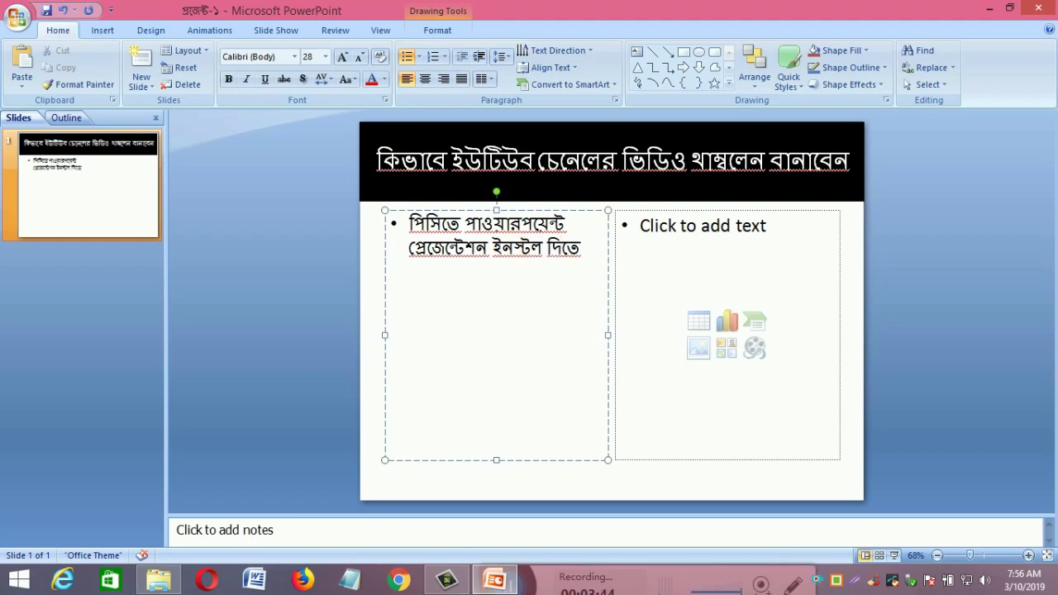
pyautogui.write(' হবে ।')
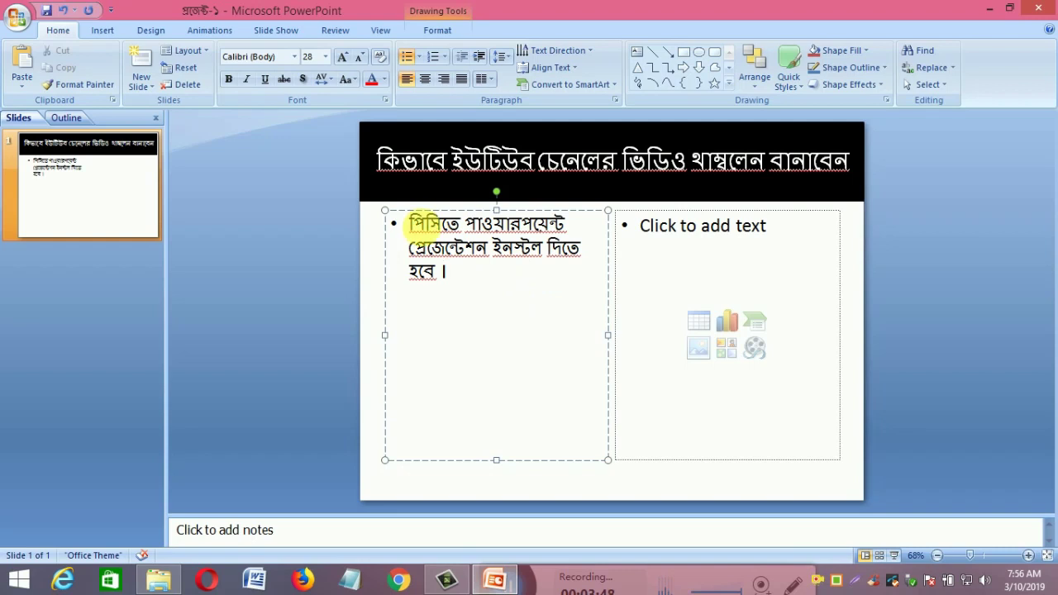
pyautogui.moveTo(411, 237)
pyautogui.mouseDown()
pyautogui.moveTo(446, 274)
pyautogui.moveTo(405, 219)
pyautogui.mouseUp()
pyautogui.click(491, 303)
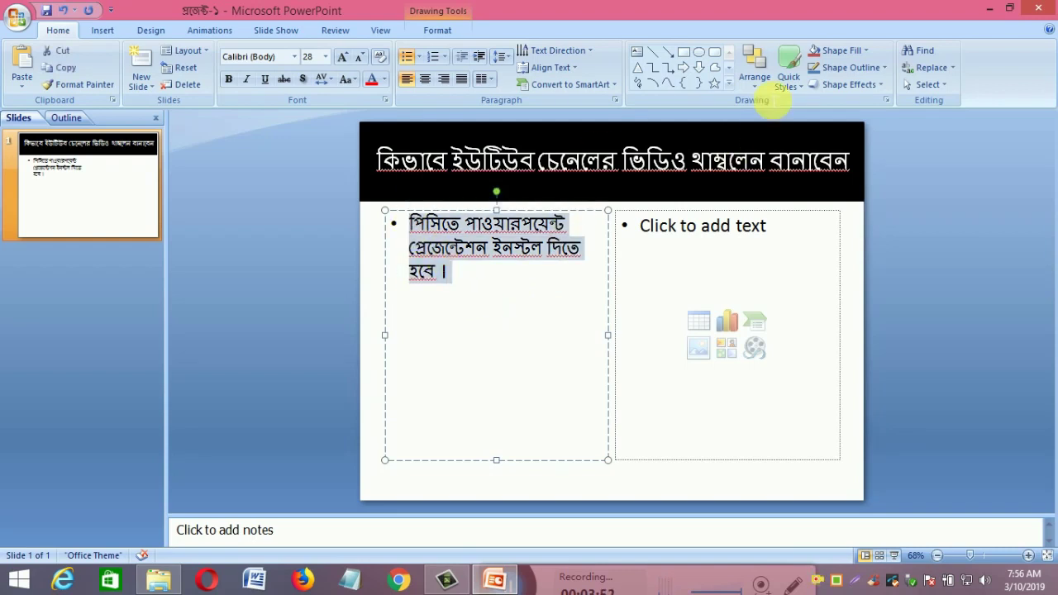
pyautogui.click(789, 60)
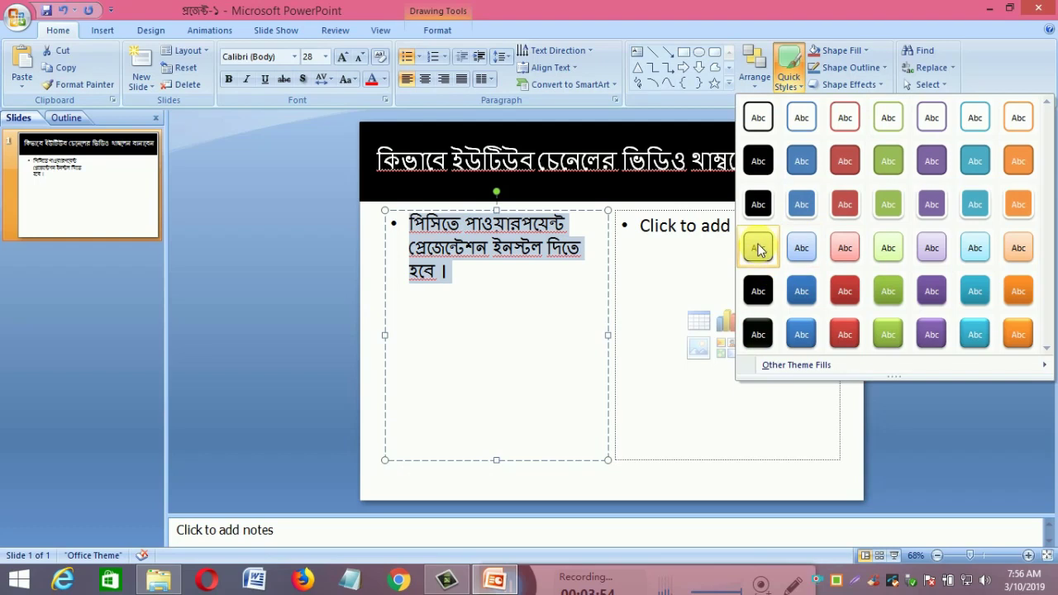
pyautogui.click(759, 205)
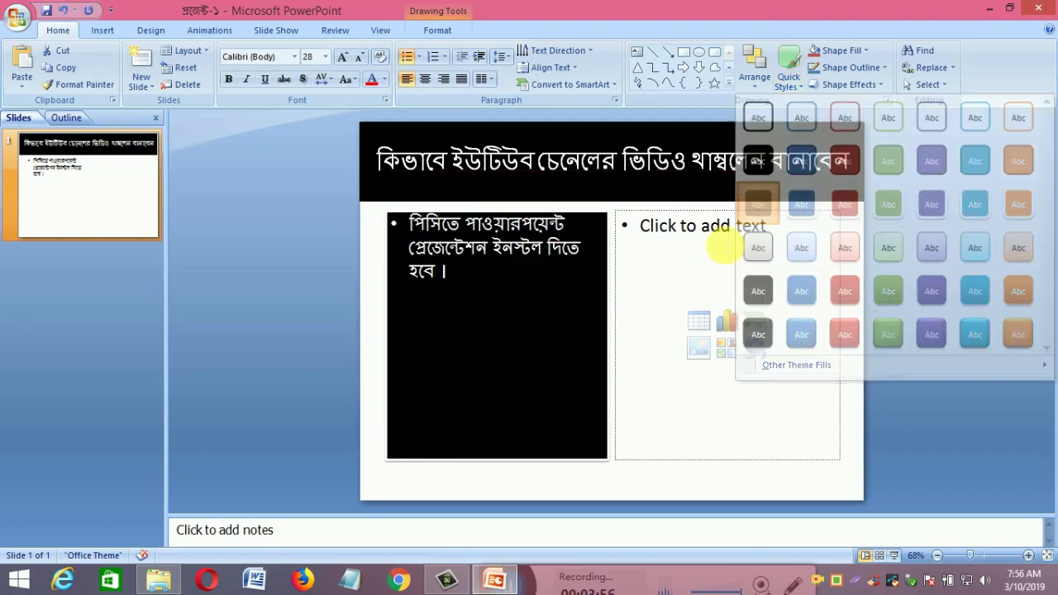
pyautogui.click(530, 332)
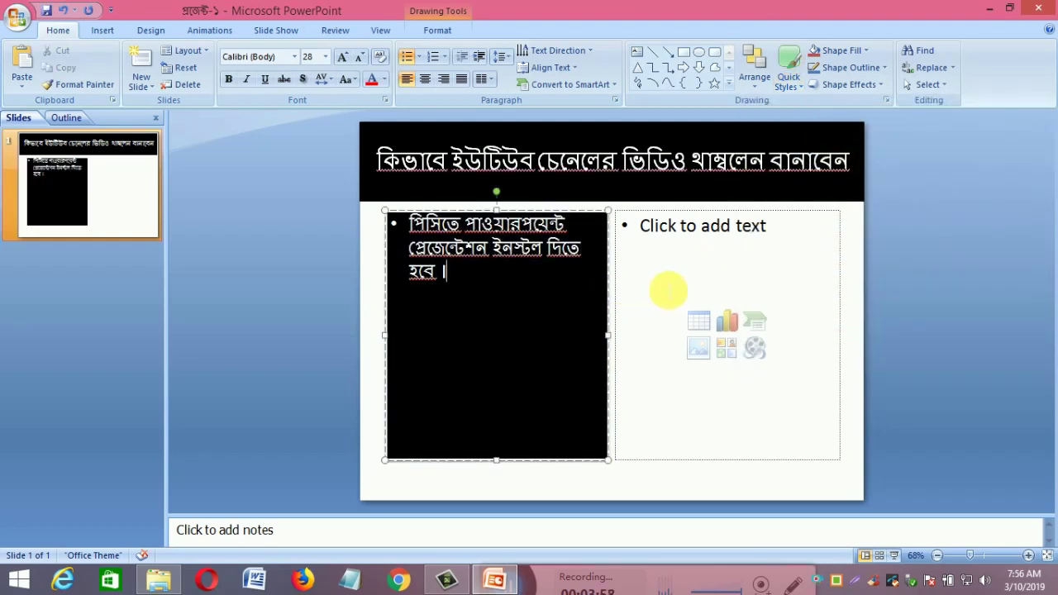
# Step: Insert the photo 'fh pic' from New Volume (E:) > My Picture into the right content box
pyautogui.click(698, 351)
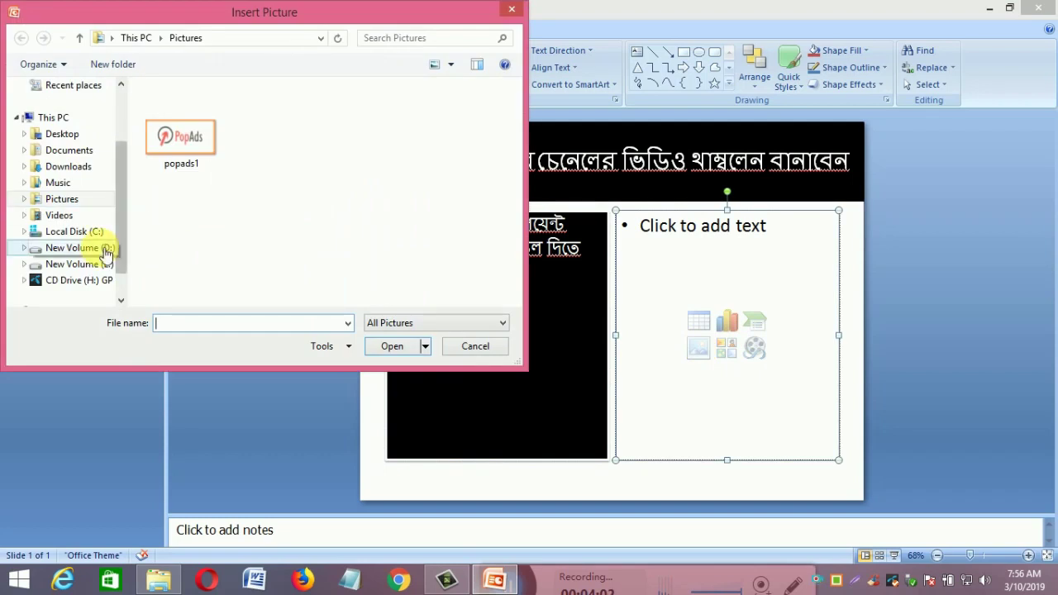
pyautogui.click(105, 264)
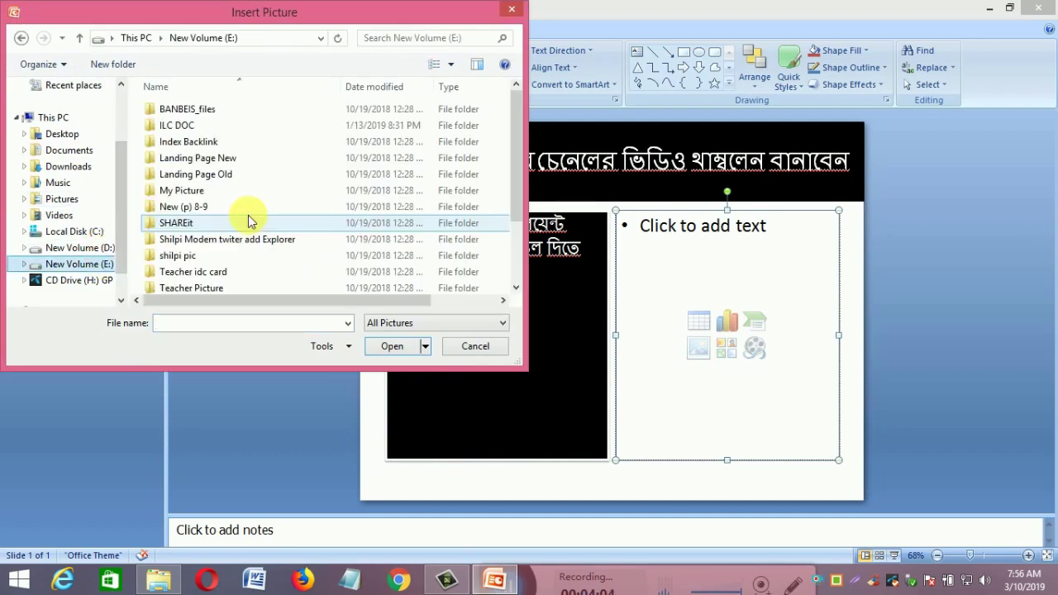
pyautogui.doubleClick(201, 191)
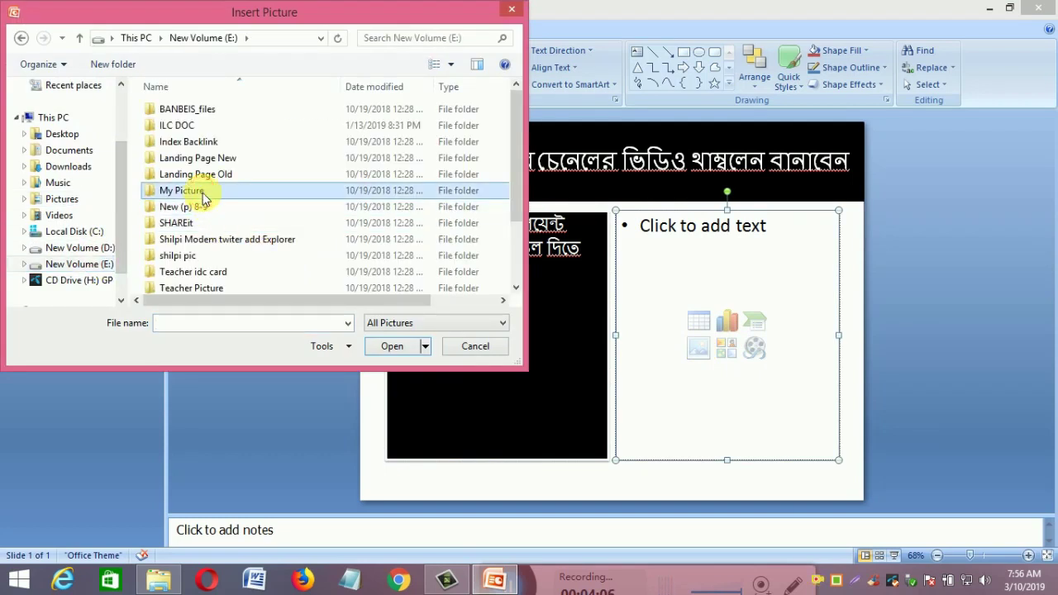
pyautogui.moveTo(515, 199)
pyautogui.mouseDown()
pyautogui.moveTo(518, 250)
pyautogui.moveTo(522, 184)
pyautogui.mouseUp()
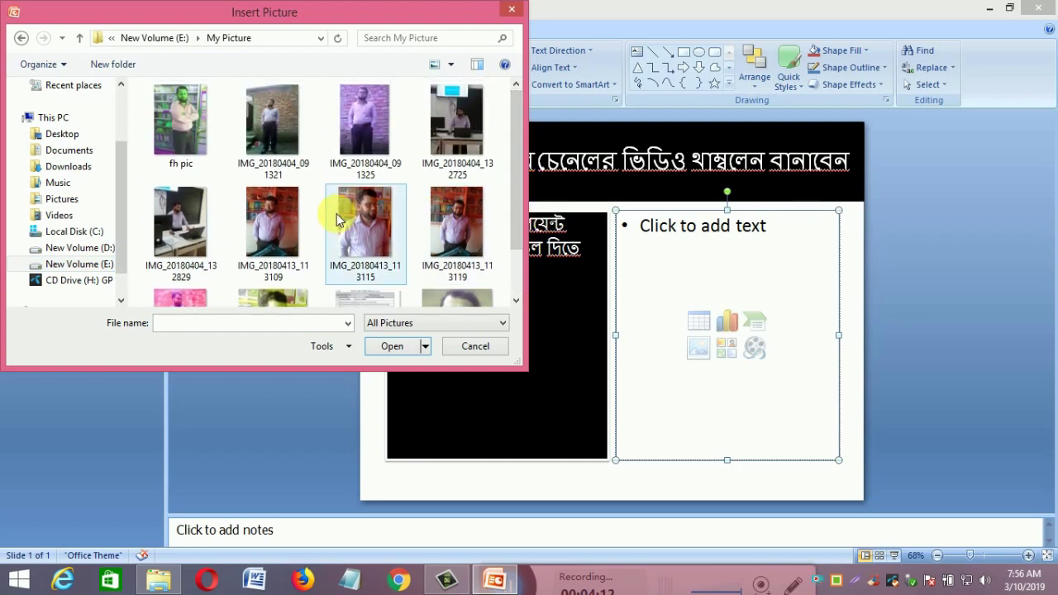
pyautogui.doubleClick(171, 107)
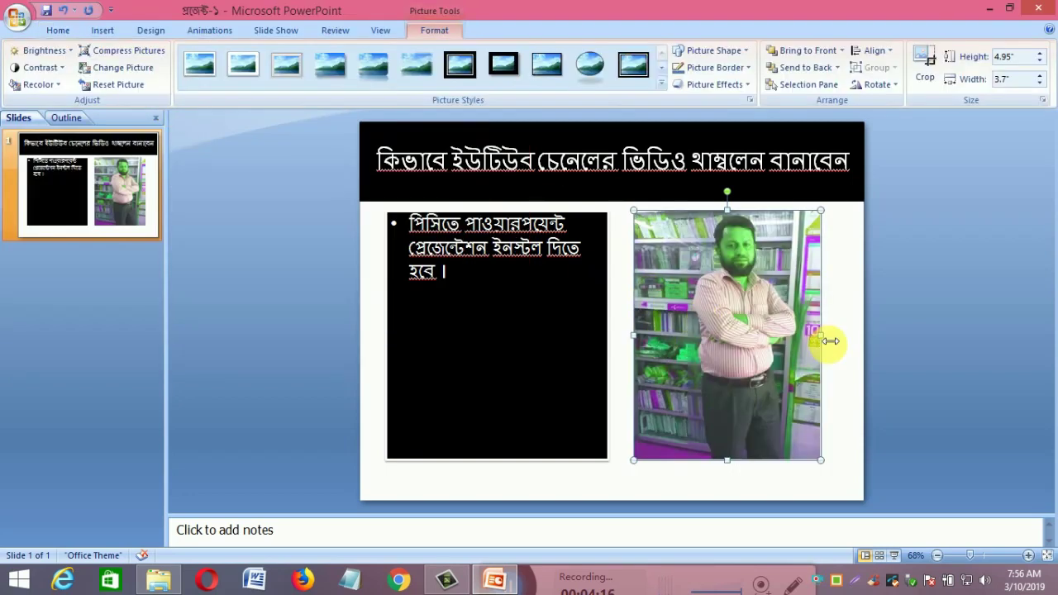
# Step: Widen and lengthen the photo and black bullet box to reach the slide edges and bottom
pyautogui.moveTo(830, 339); pyautogui.dragTo(872, 352)
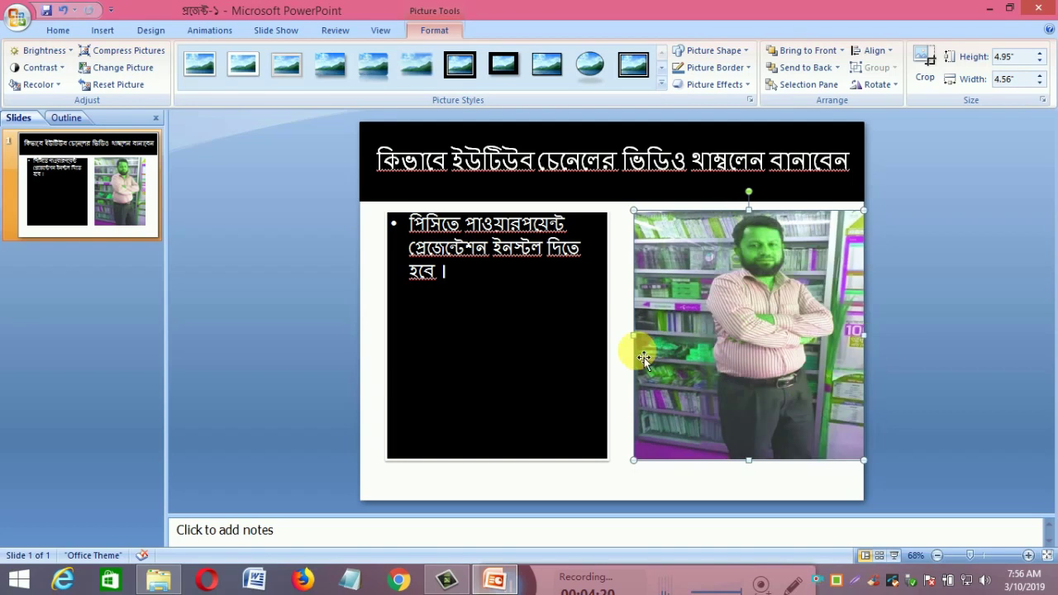
pyautogui.click(539, 350)
pyautogui.moveTo(609, 335)
pyautogui.mouseDown()
pyautogui.moveTo(643, 348)
pyautogui.moveTo(627, 337)
pyautogui.mouseUp()
pyautogui.moveTo(385, 335); pyautogui.dragTo(374, 349)
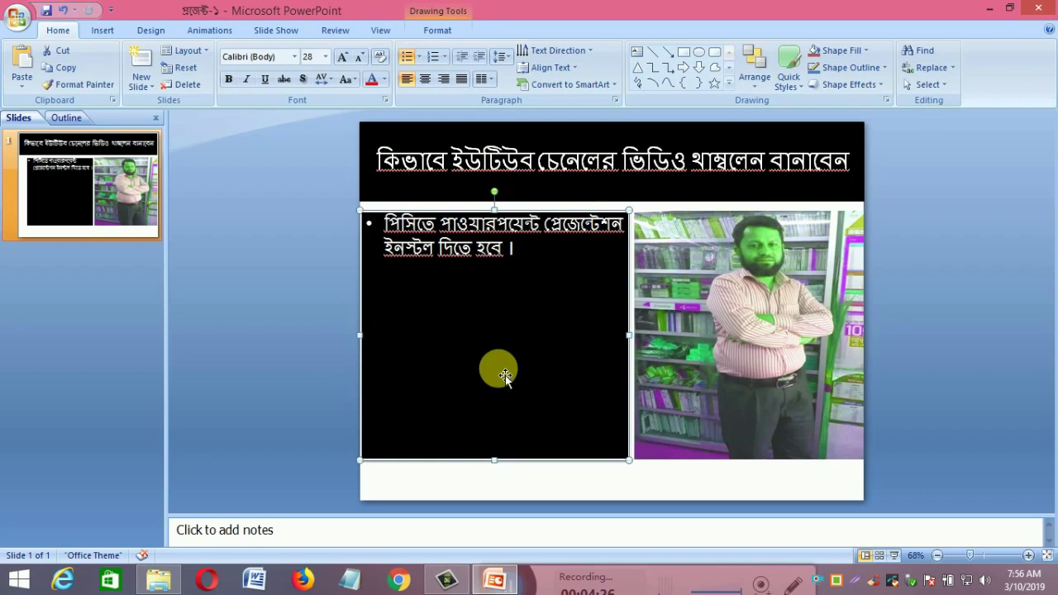
pyautogui.moveTo(505, 463); pyautogui.dragTo(507, 502)
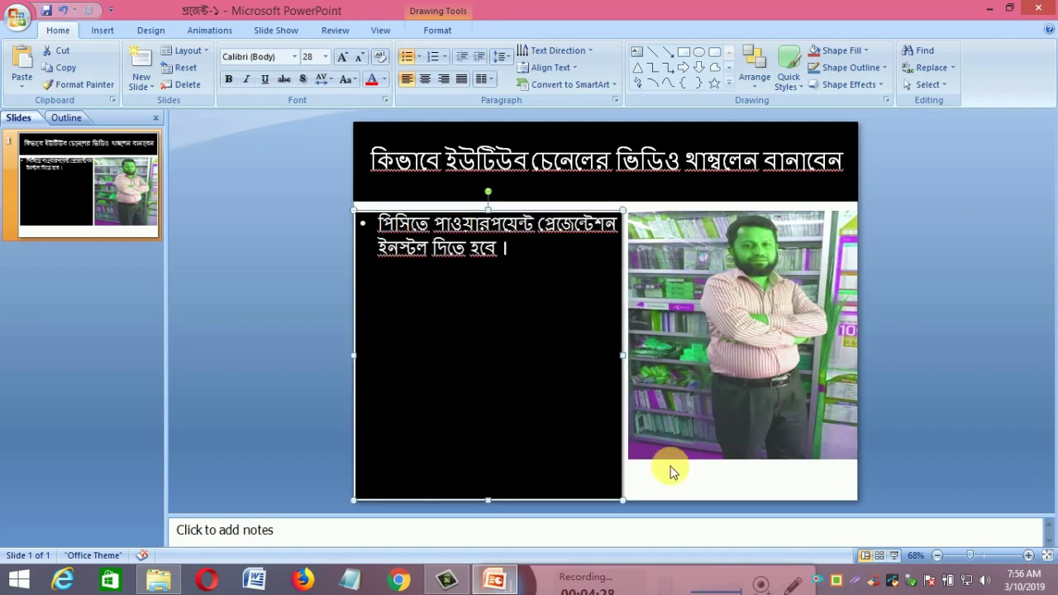
pyautogui.click(711, 430)
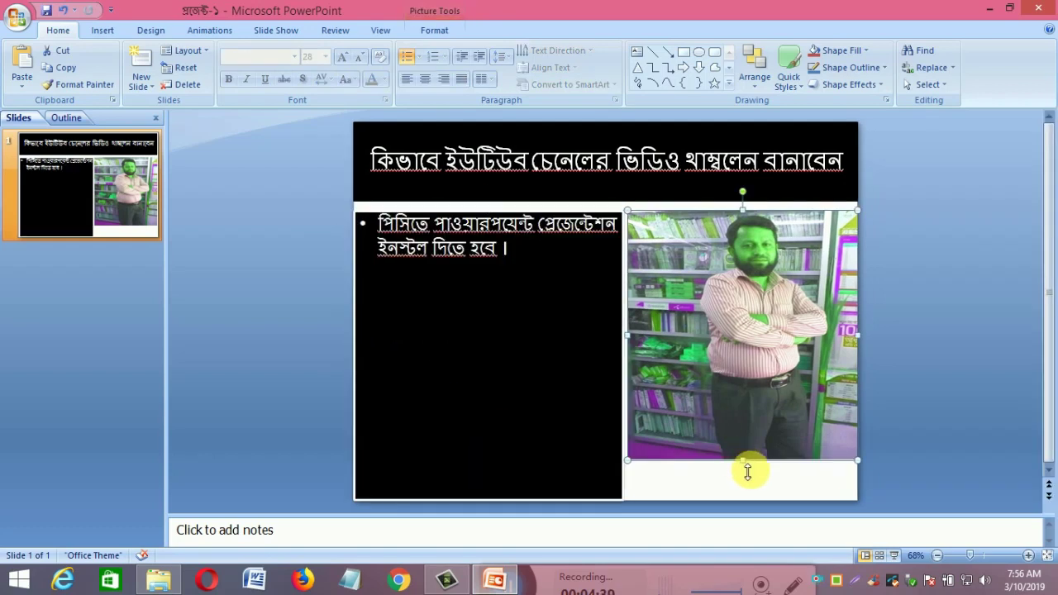
pyautogui.moveTo(743, 470); pyautogui.dragTo(743, 511)
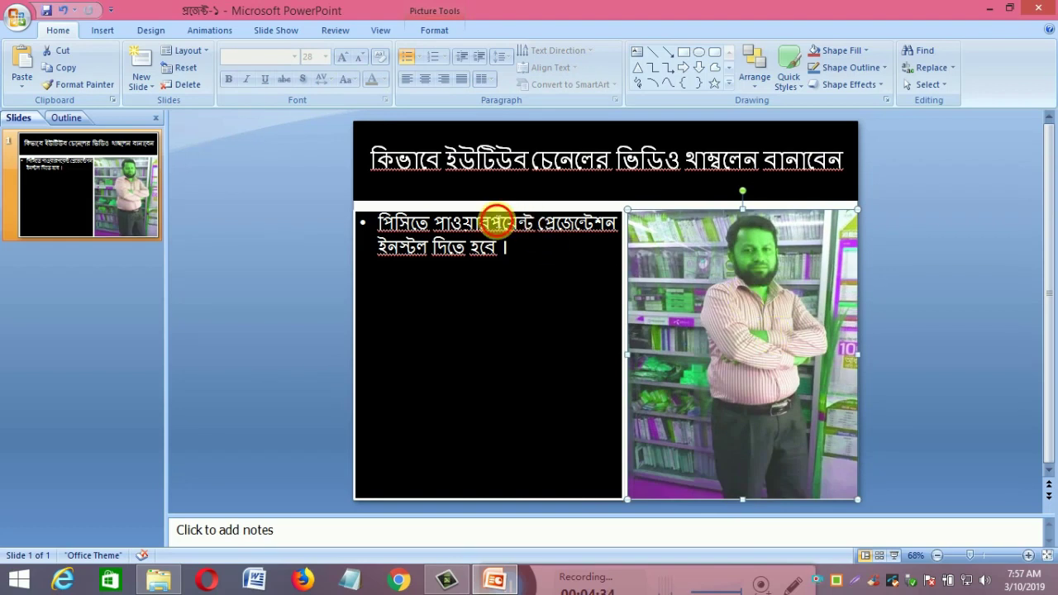
# Step: Move the black box and photo up so both sit flush beneath the title band
pyautogui.click(497, 222)
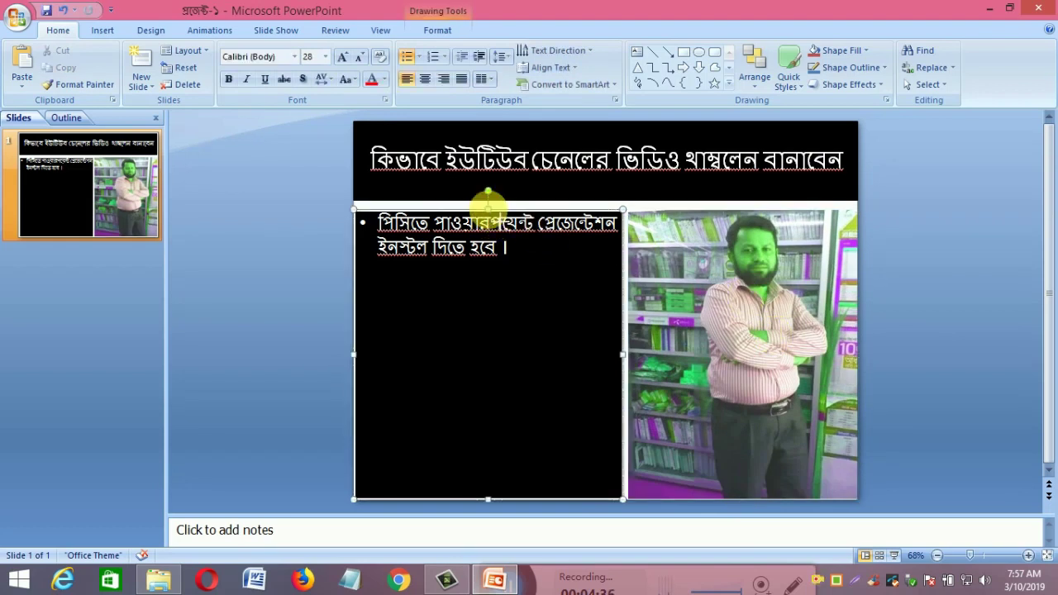
pyautogui.moveTo(491, 216); pyautogui.dragTo(502, 208)
pyautogui.click(778, 269)
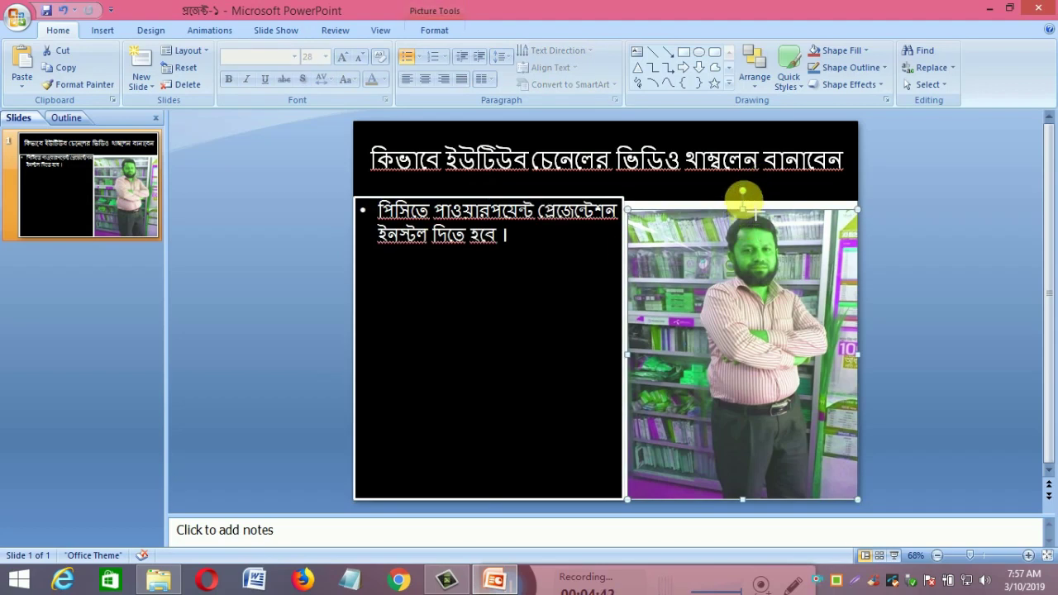
pyautogui.moveTo(756, 224); pyautogui.dragTo(756, 204)
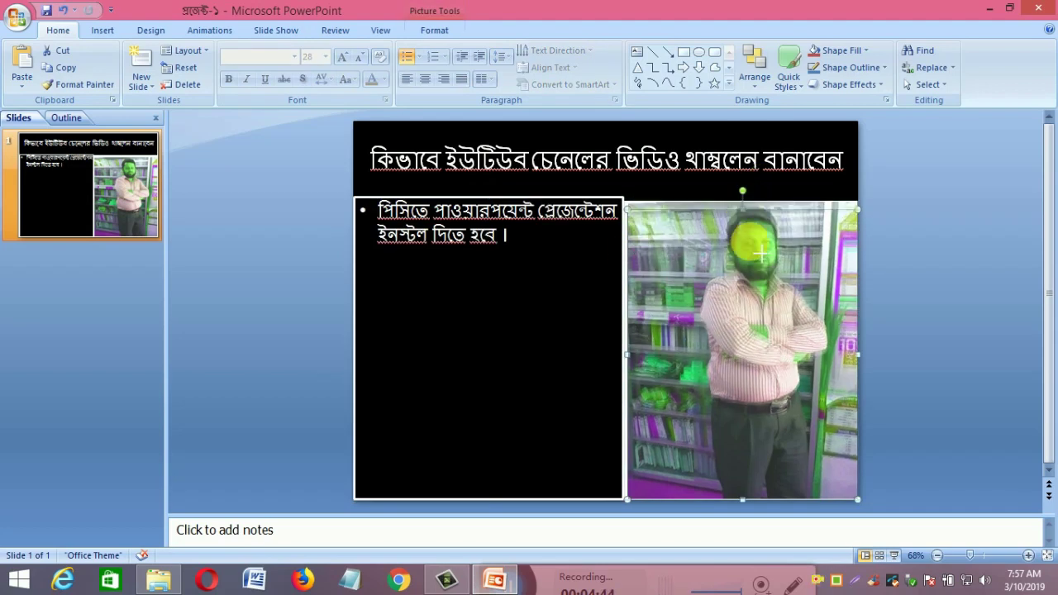
pyautogui.click(552, 240)
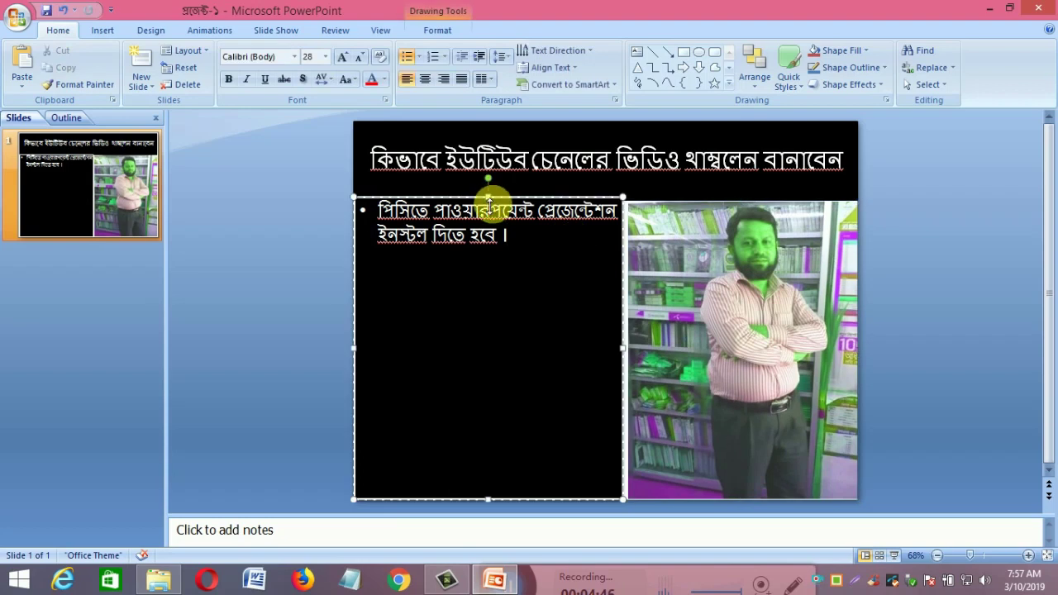
pyautogui.moveTo(487, 196); pyautogui.dragTo(488, 200)
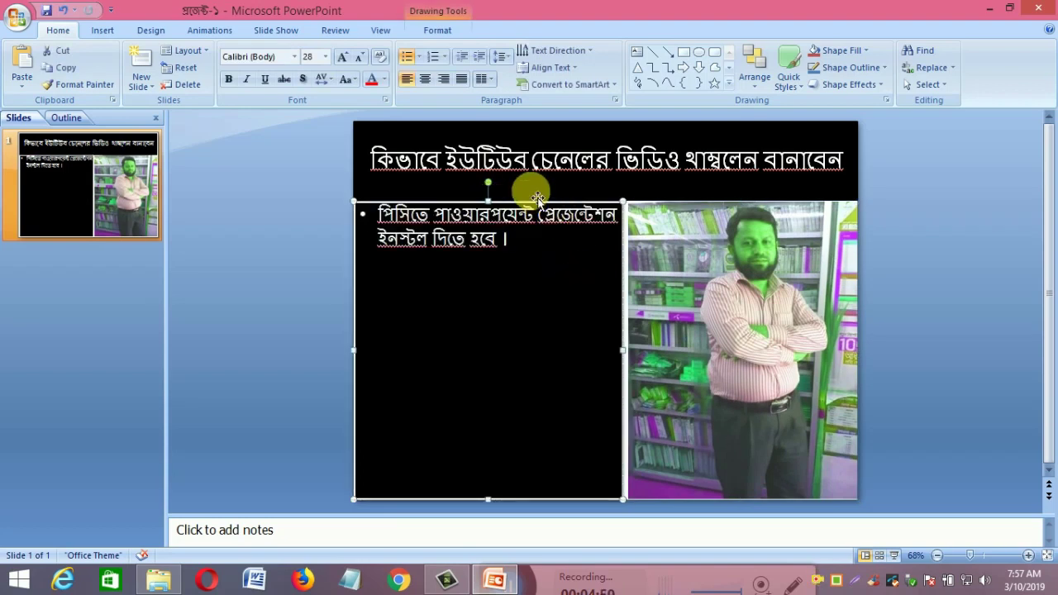
pyautogui.click(530, 190)
pyautogui.click(472, 307)
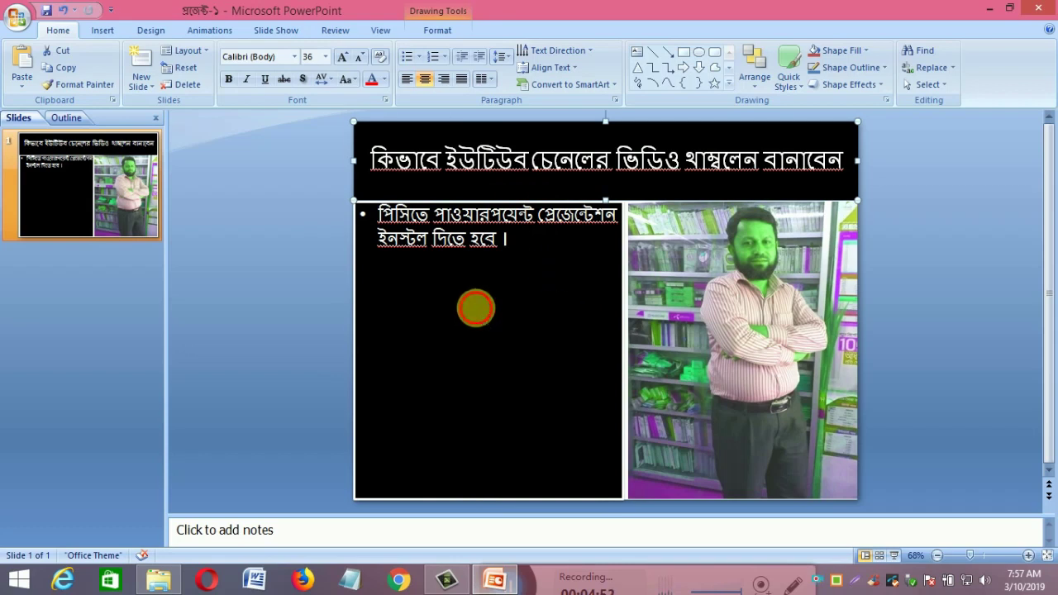
# Step: Insert the y-4 YouTube banner from New Volume (D:) > Farid Pic and place it over the black area
pyautogui.click(101, 28)
pyautogui.click(62, 62)
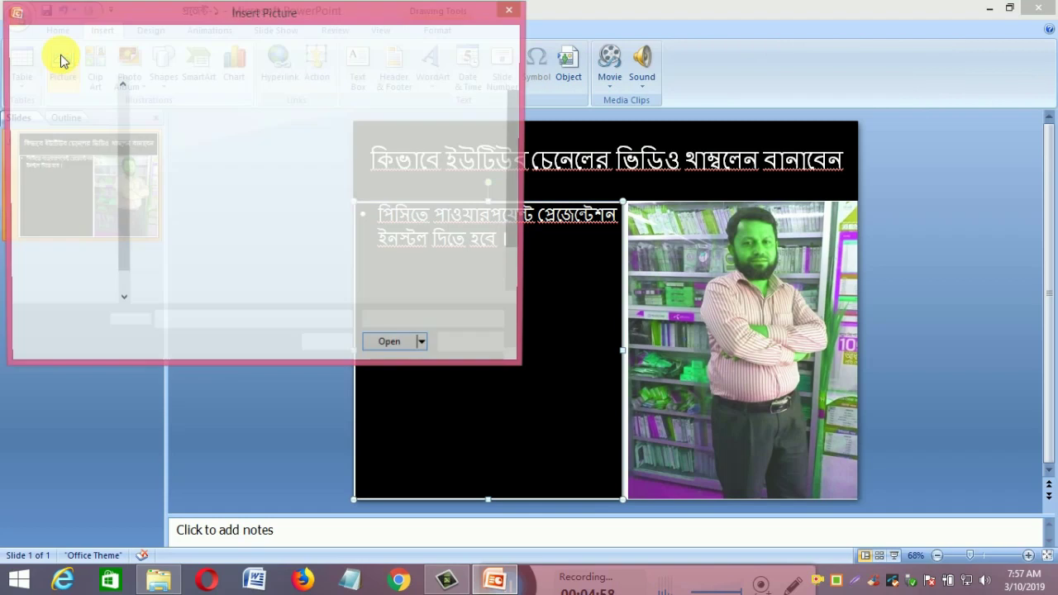
pyautogui.click(106, 247)
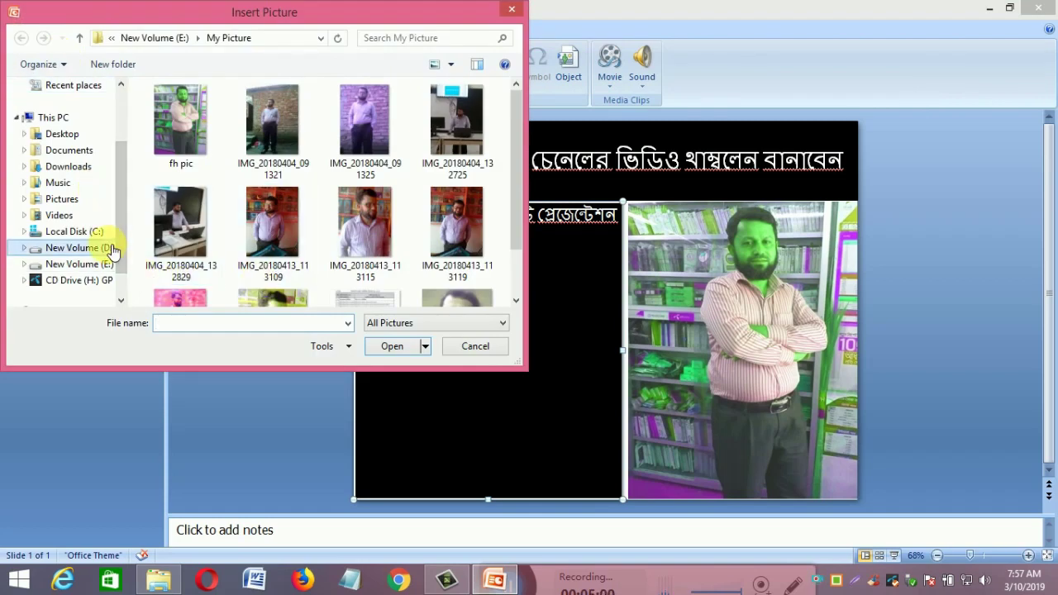
pyautogui.doubleClick(204, 143)
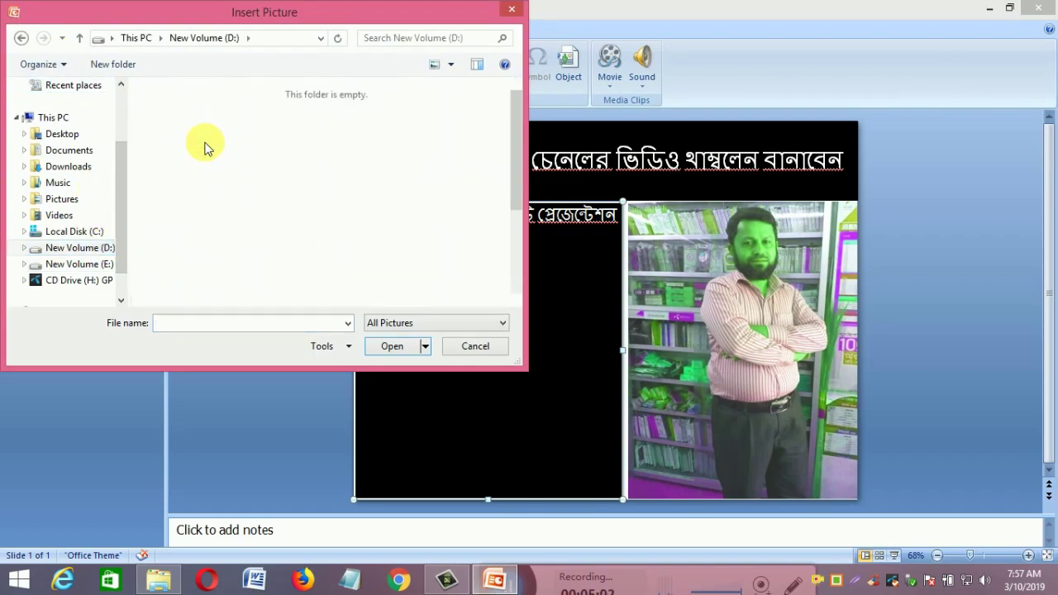
pyautogui.moveTo(518, 177); pyautogui.dragTo(515, 286)
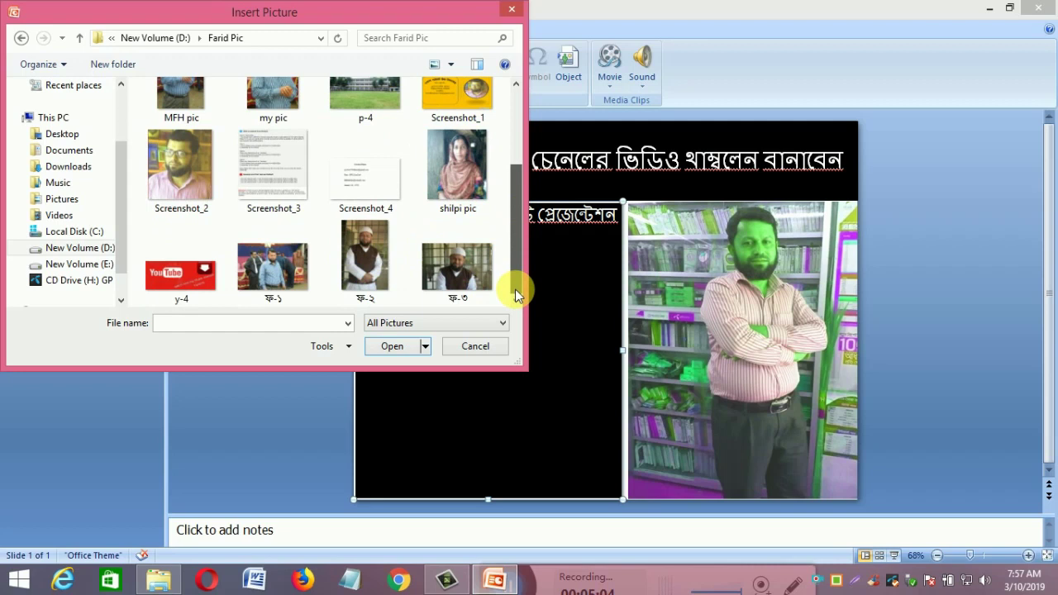
pyautogui.click(181, 276)
pyautogui.doubleClick(181, 276)
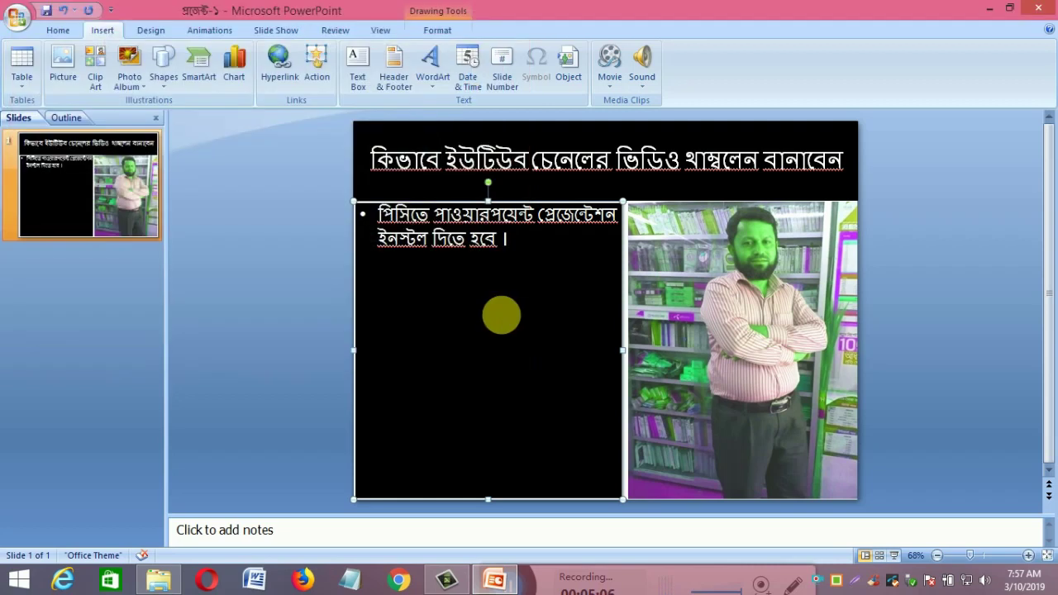
pyautogui.moveTo(512, 339); pyautogui.dragTo(401, 364)
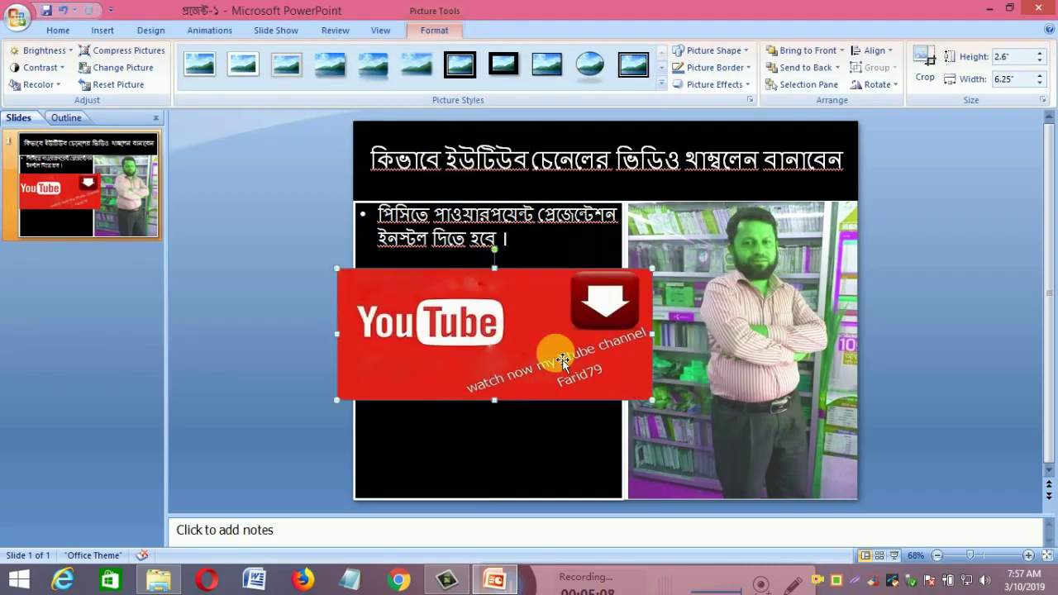
# Step: Resize the banner to 4.58" by 5.33", flush with the slide's left edge and bottom
pyautogui.moveTo(652, 335); pyautogui.dragTo(623, 335)
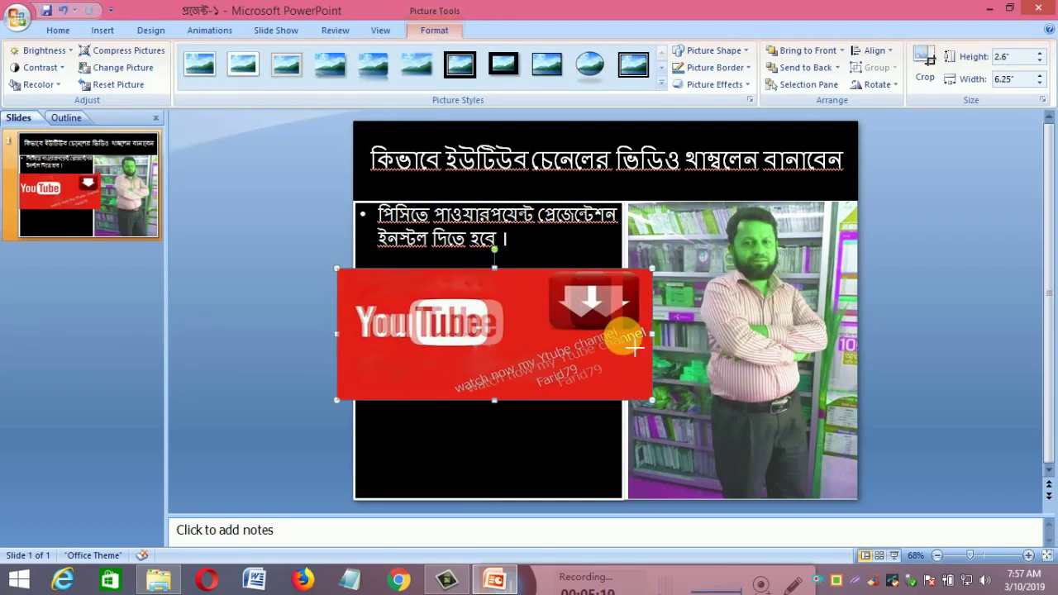
pyautogui.moveTo(337, 334)
pyautogui.mouseDown()
pyautogui.moveTo(374, 348)
pyautogui.moveTo(354, 348)
pyautogui.mouseUp()
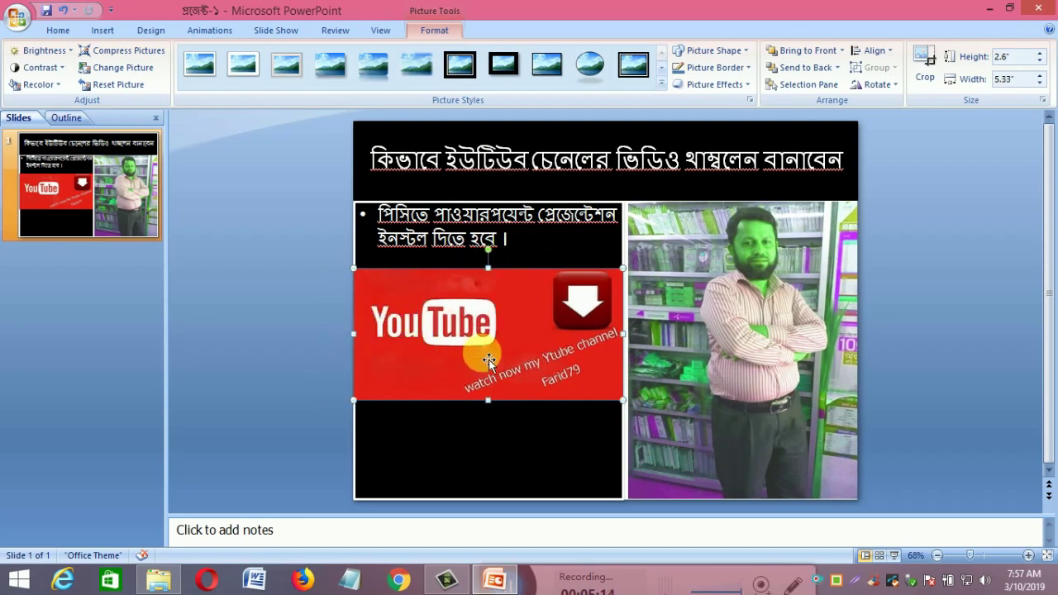
pyautogui.moveTo(489, 402); pyautogui.dragTo(495, 500)
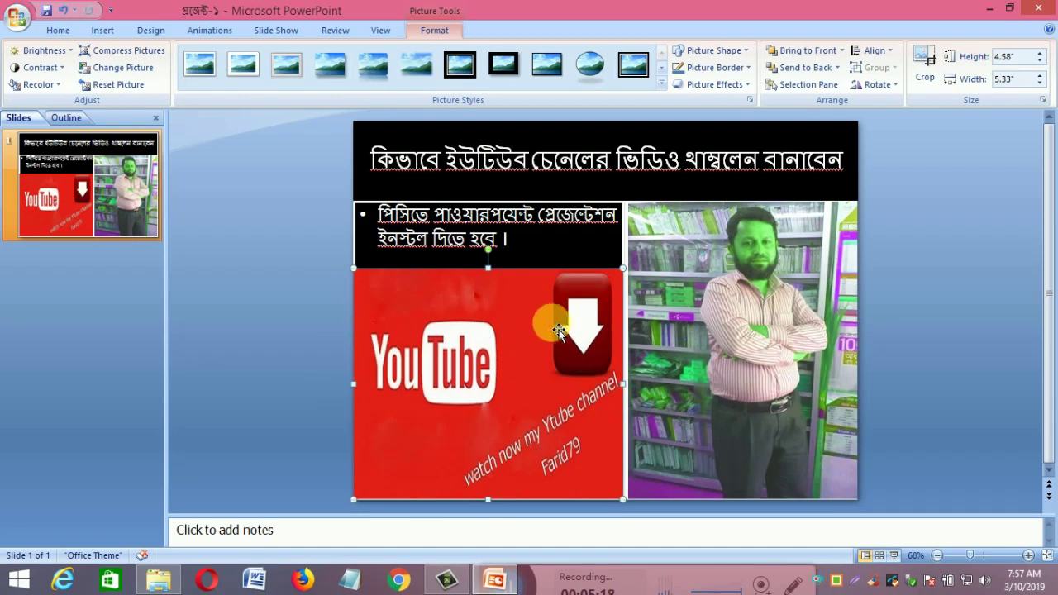
pyautogui.click(937, 354)
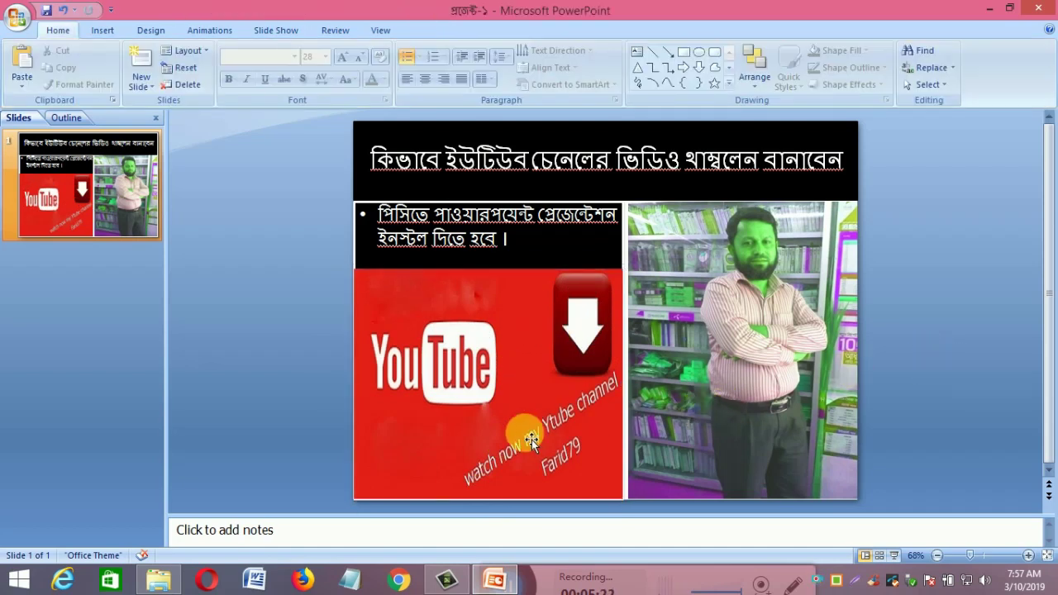
pyautogui.click(492, 428)
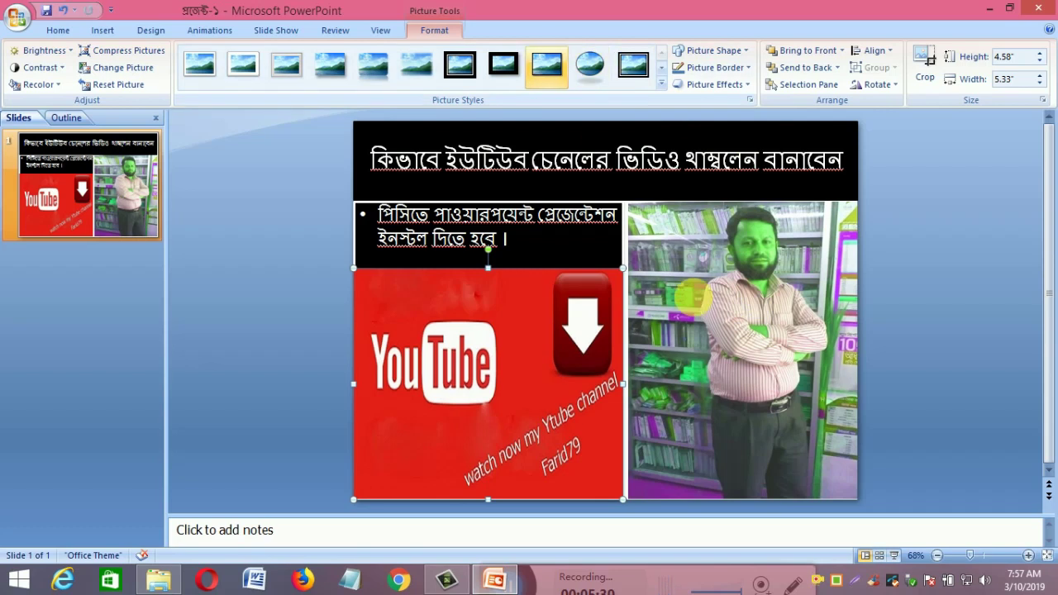
# Step: Apply the oval picture style to the man's photo on the right
pyautogui.click(757, 327)
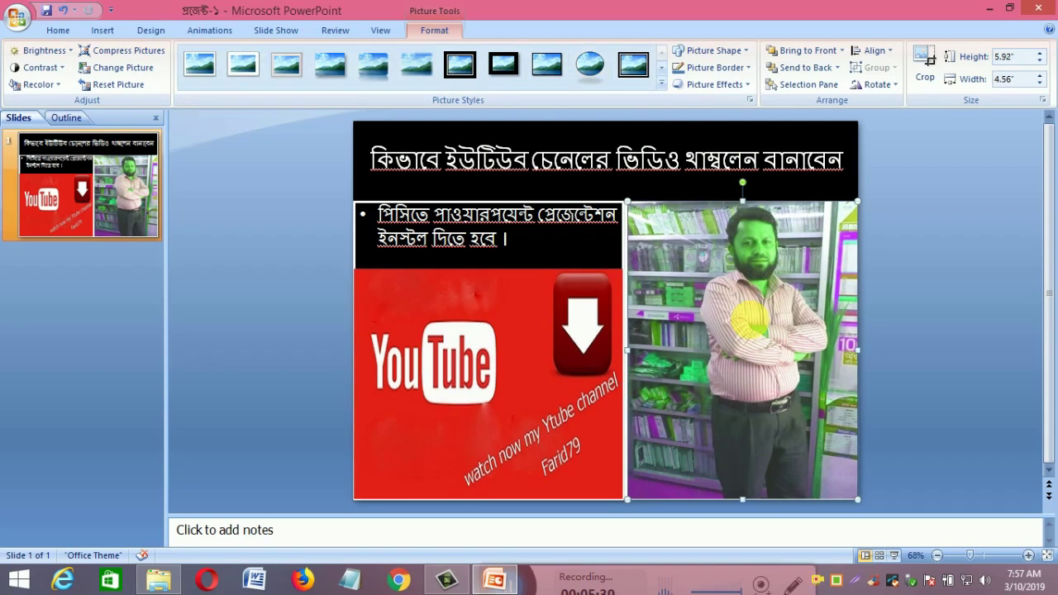
pyautogui.click(592, 66)
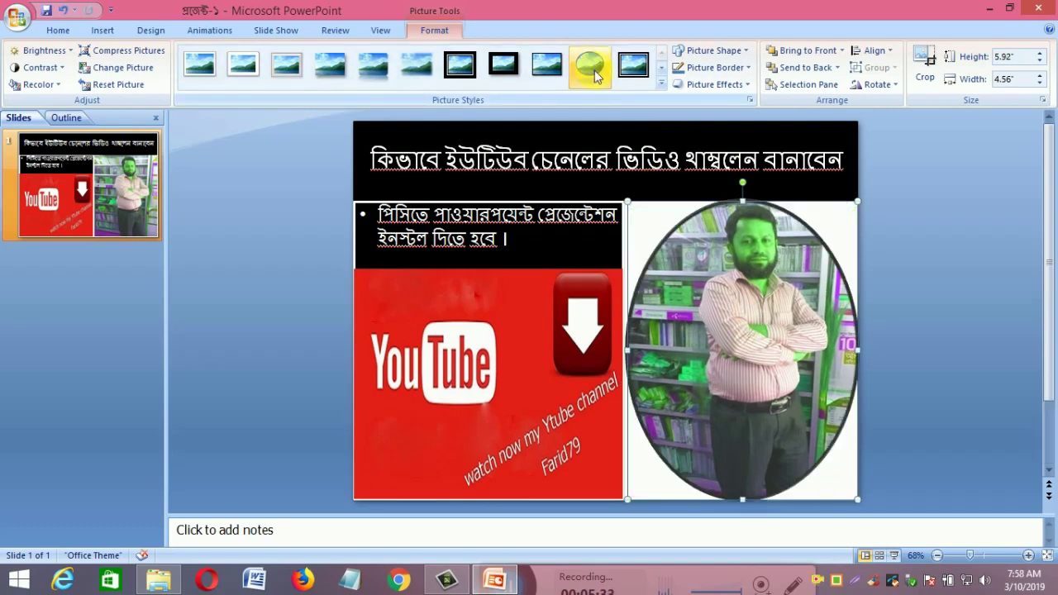
pyautogui.click(940, 345)
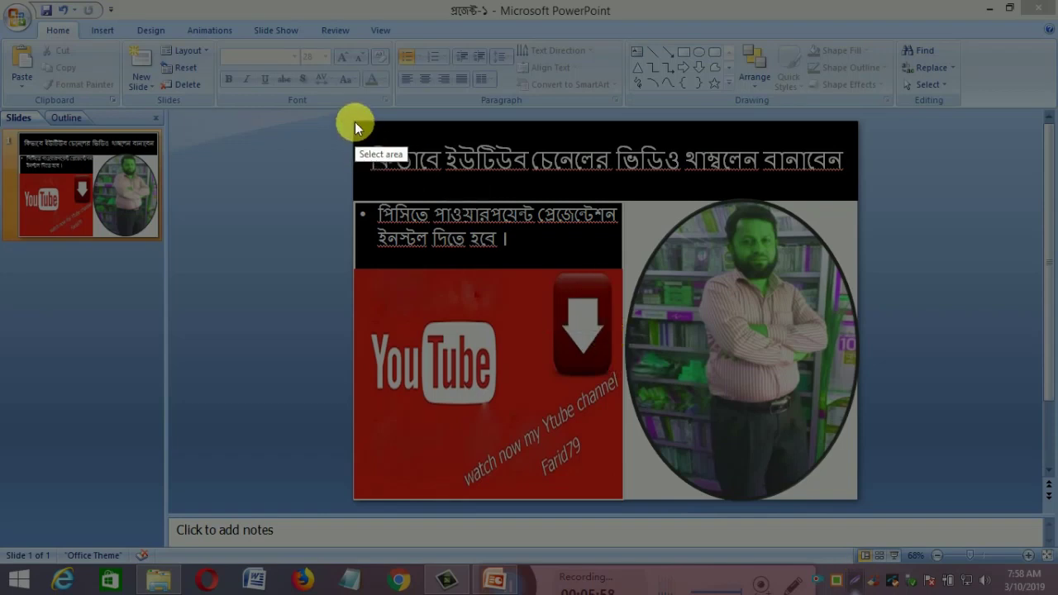
# Step: Capture the full slide area in Lightshot and save it as Screenshot_5.png on the Desktop
pyautogui.moveTo(355, 122)
pyautogui.mouseDown()
pyautogui.moveTo(398, 478)
pyautogui.moveTo(819, 517)
pyautogui.moveTo(859, 499)
pyautogui.mouseUp()
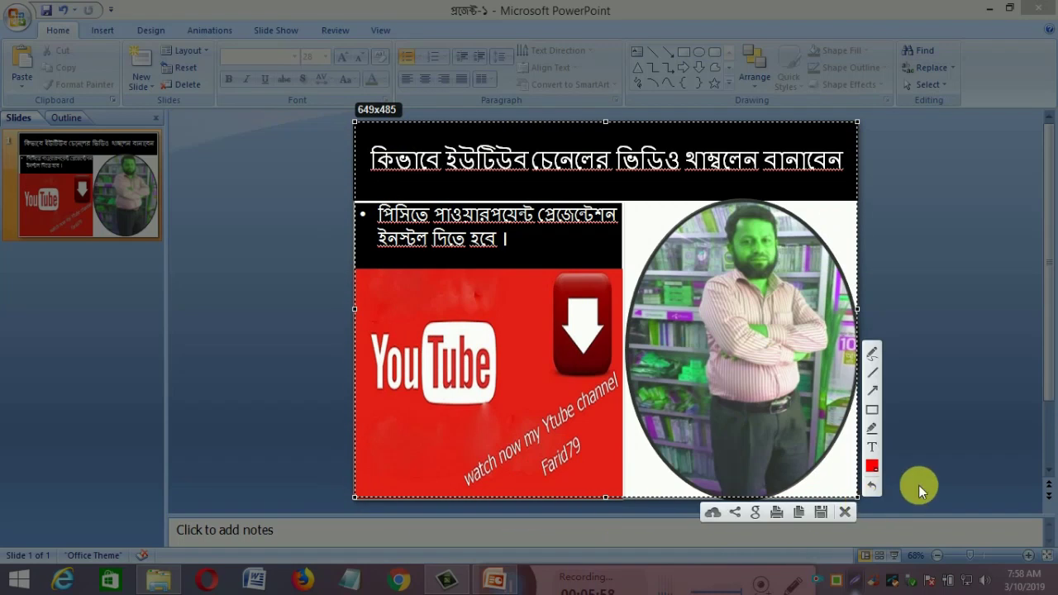
pyautogui.click(820, 512)
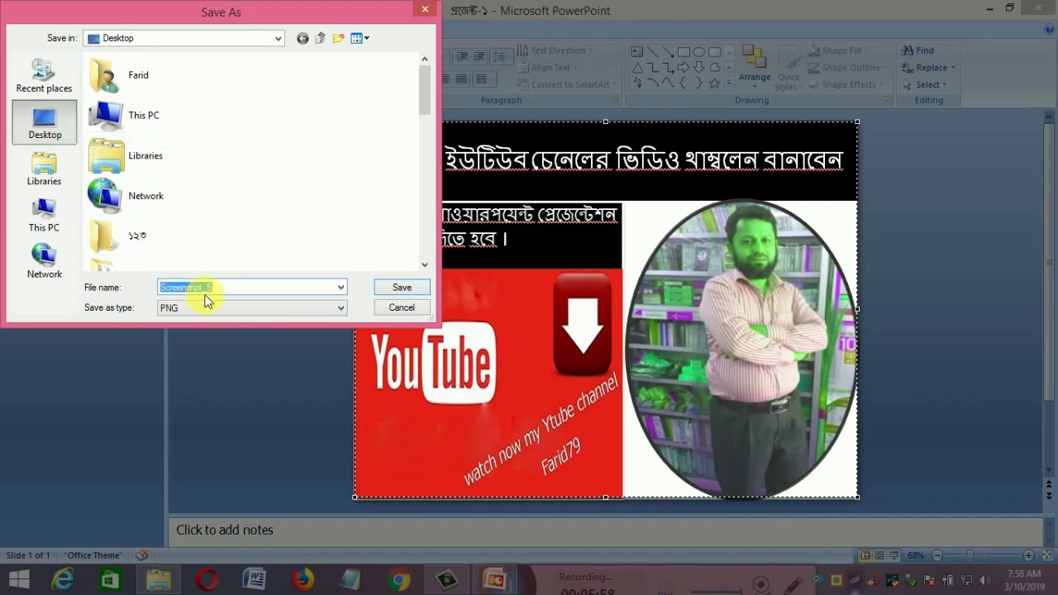
pyautogui.click(402, 288)
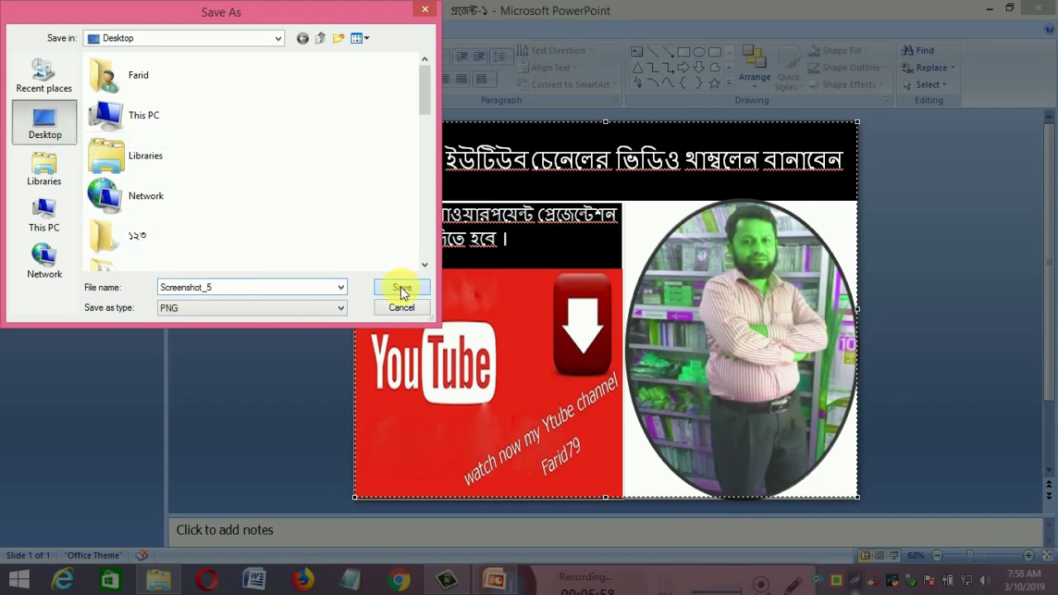
# Step: Clear the desktop, open Screenshot_5 in Photo Viewer and hand it to Paint via Open With
pyautogui.click(992, 10)
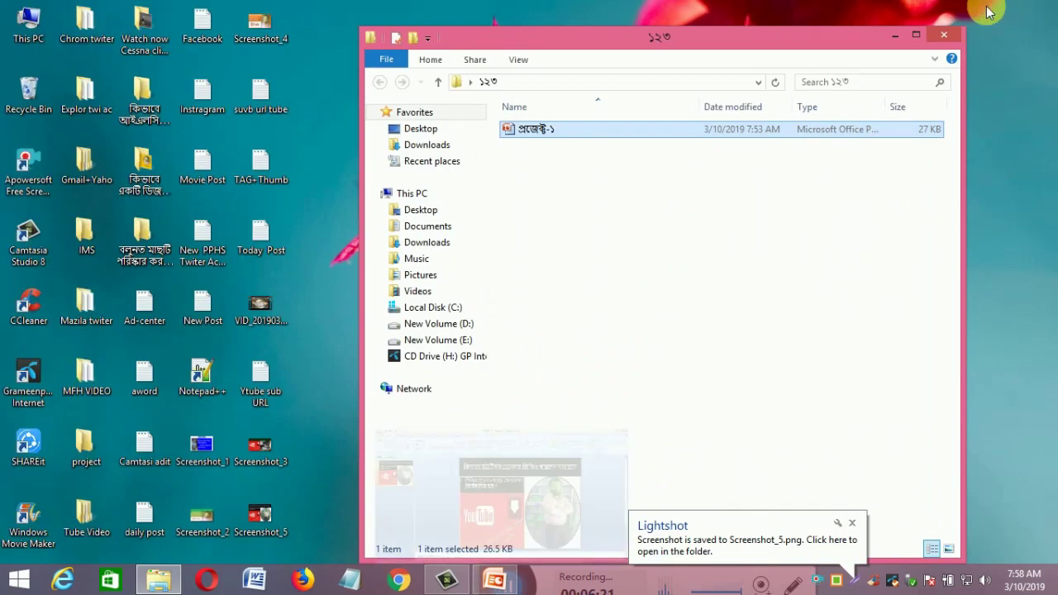
pyautogui.click(943, 40)
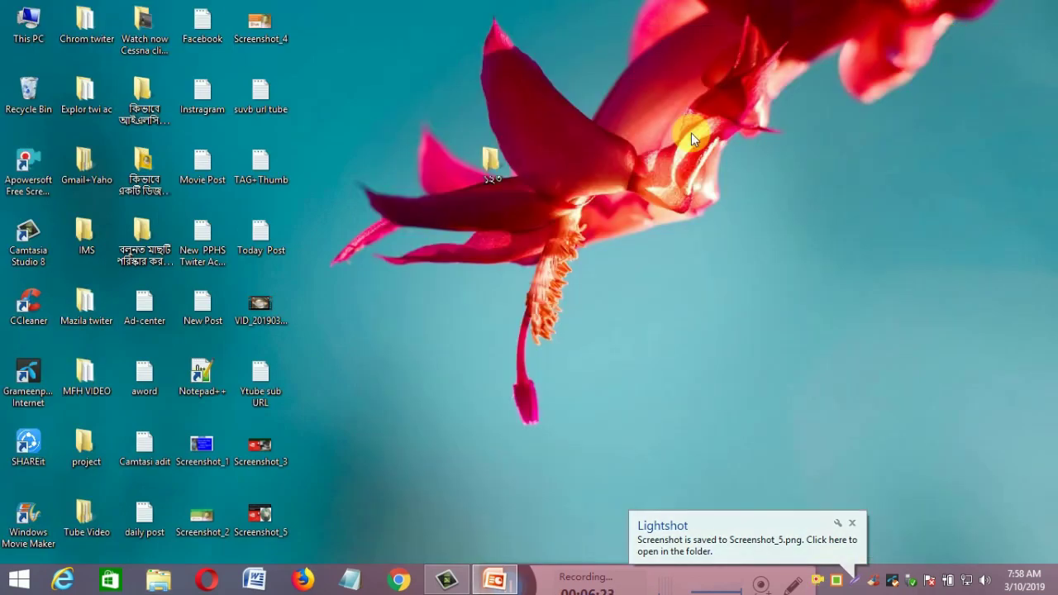
pyautogui.doubleClick(256, 517)
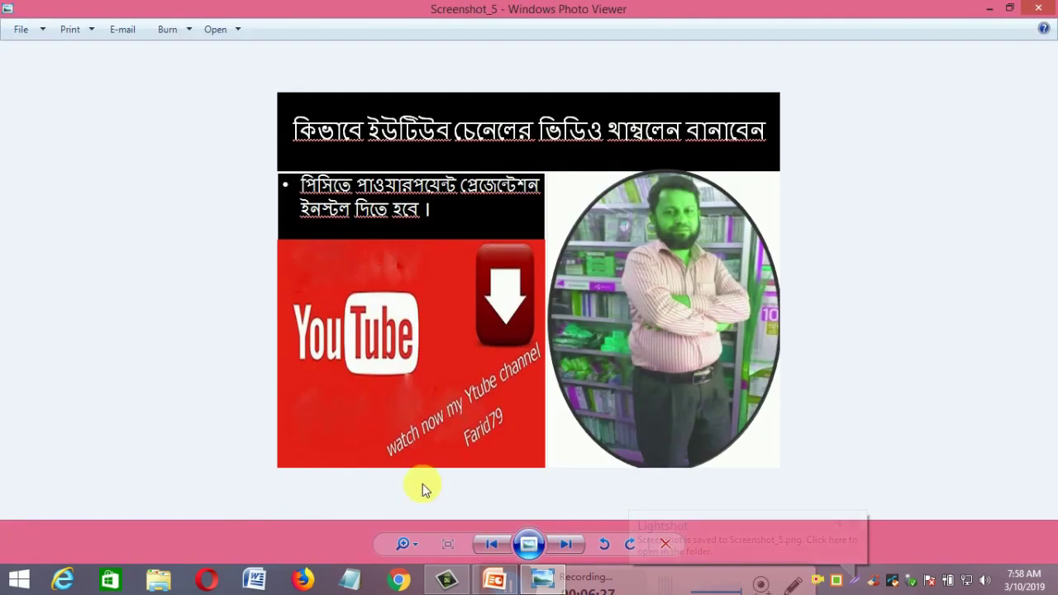
pyautogui.rightClick(509, 219)
pyautogui.moveTo(570, 228)
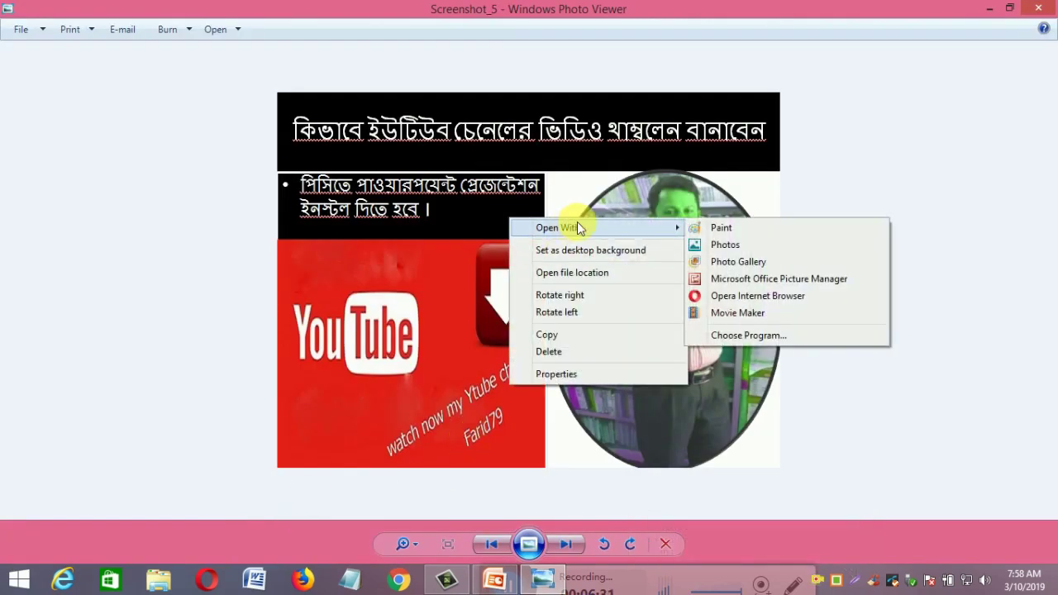
pyautogui.click(721, 229)
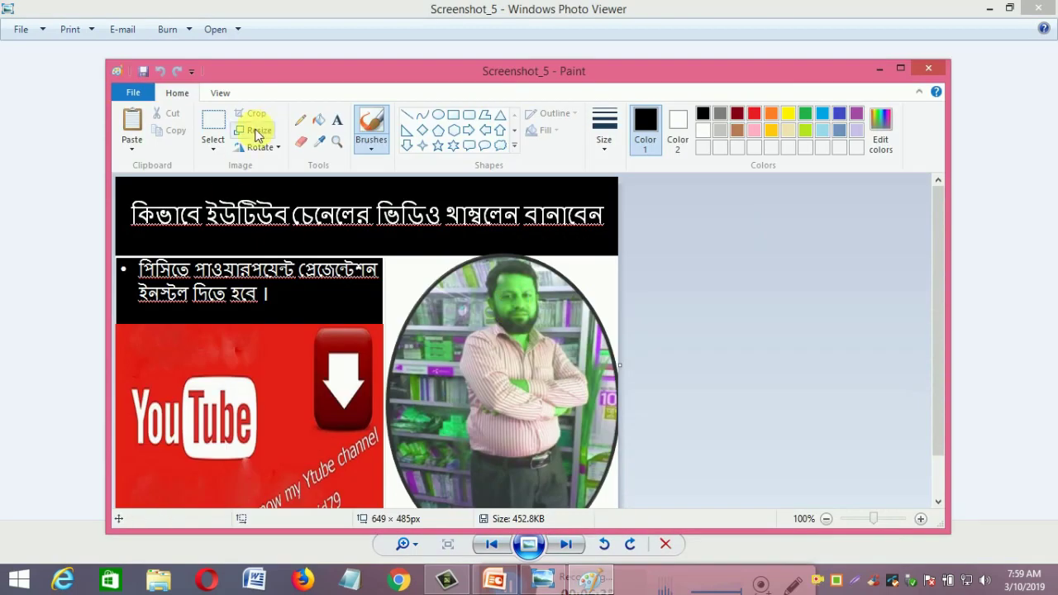
# Step: Resize the screenshot by pixels to 850 horizontal × 480 vertical with Maintain aspect ratio unchecked
pyautogui.click(254, 130)
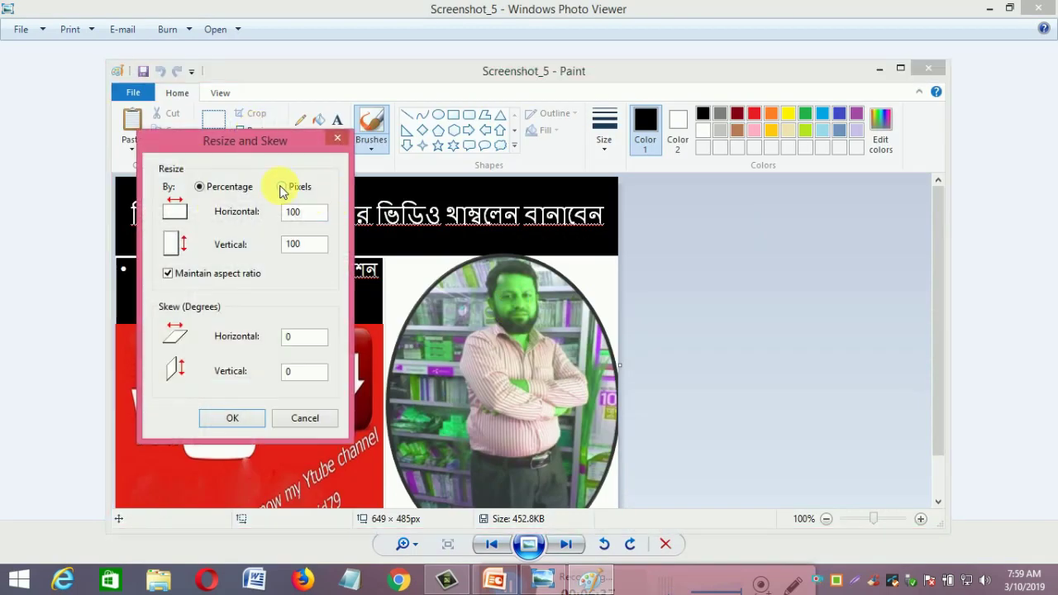
pyautogui.click(281, 186)
pyautogui.moveTo(309, 213); pyautogui.dragTo(273, 213)
pyautogui.write('58')
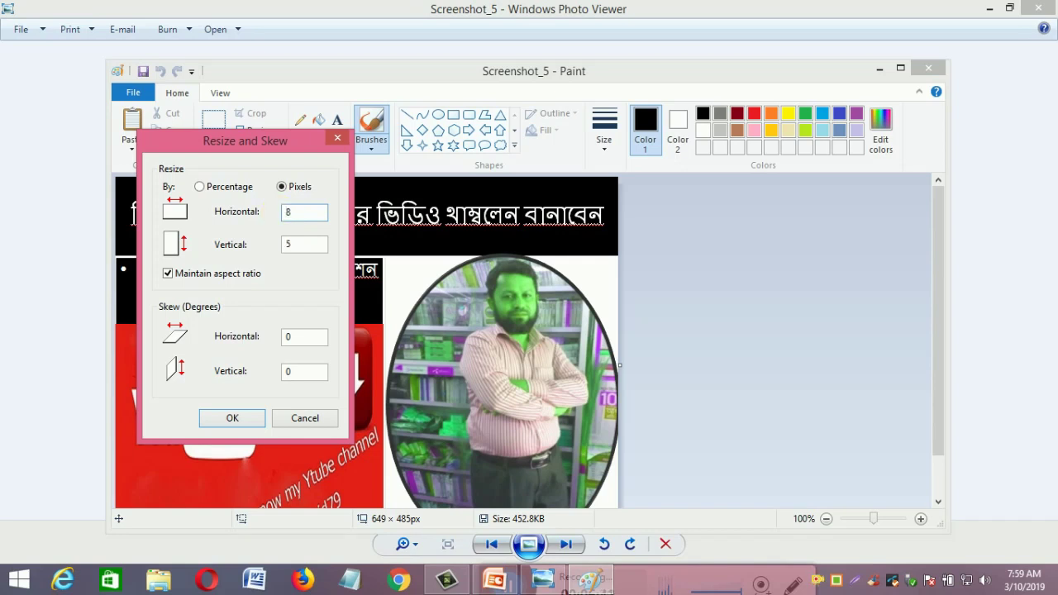
pyautogui.click(221, 275)
pyautogui.doubleClick(289, 212)
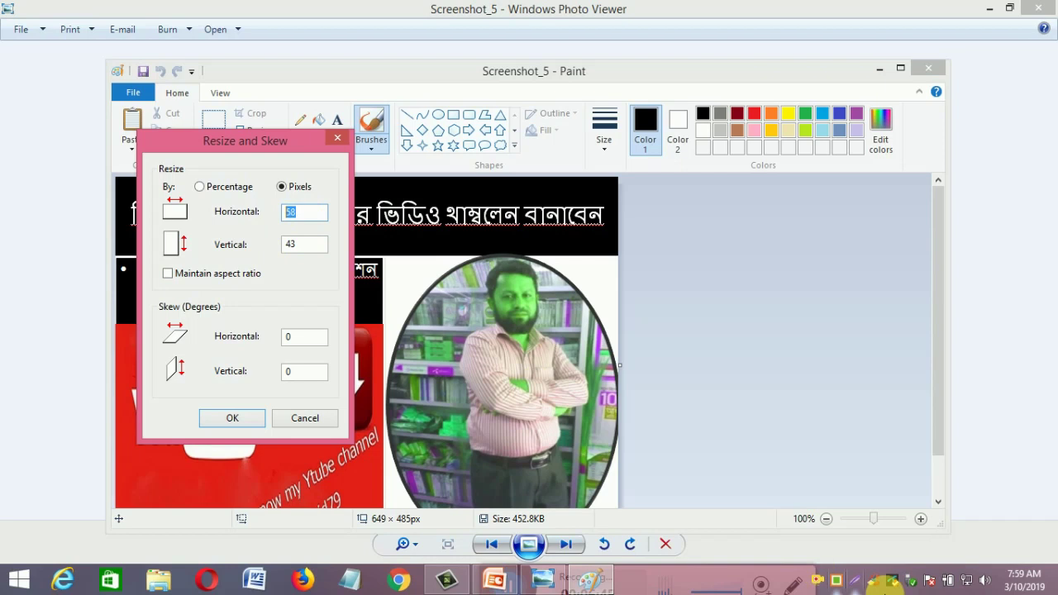
pyautogui.click(837, 586)
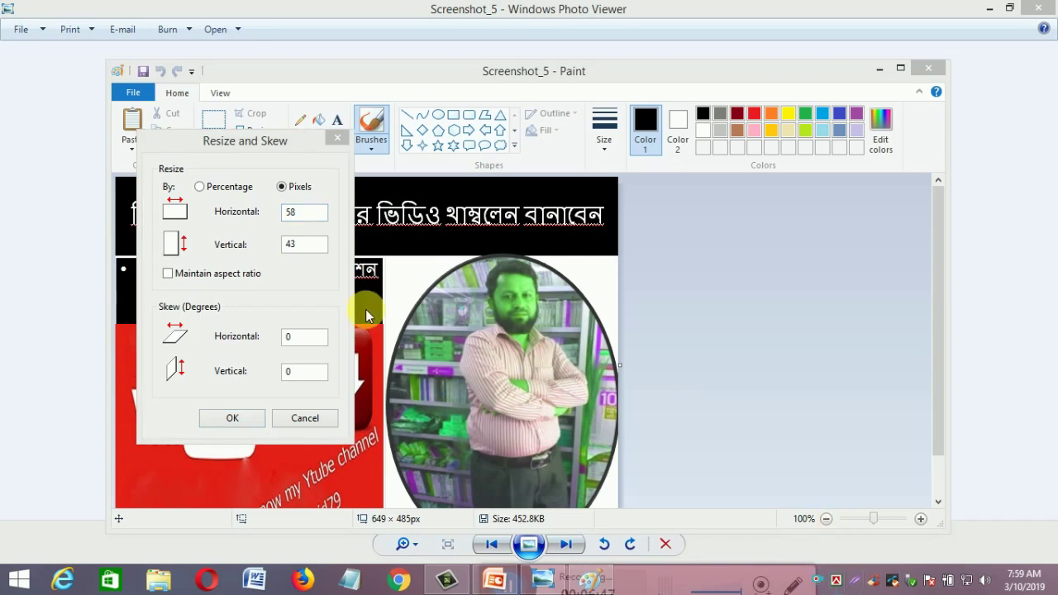
pyautogui.moveTo(308, 218); pyautogui.dragTo(281, 216)
pyautogui.write('850')
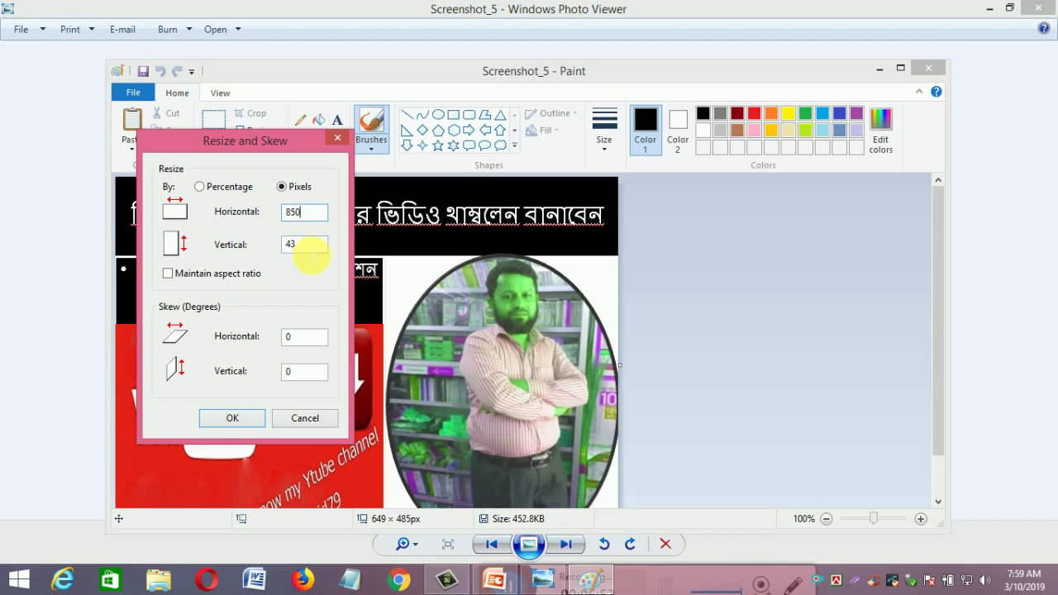
pyautogui.moveTo(307, 244); pyautogui.dragTo(273, 249)
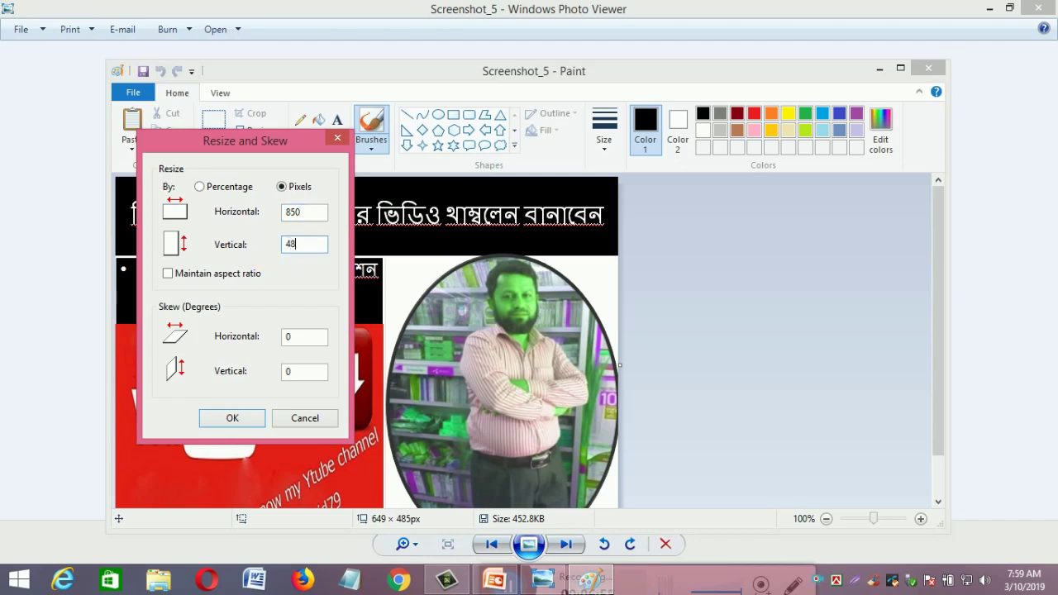
pyautogui.click(229, 420)
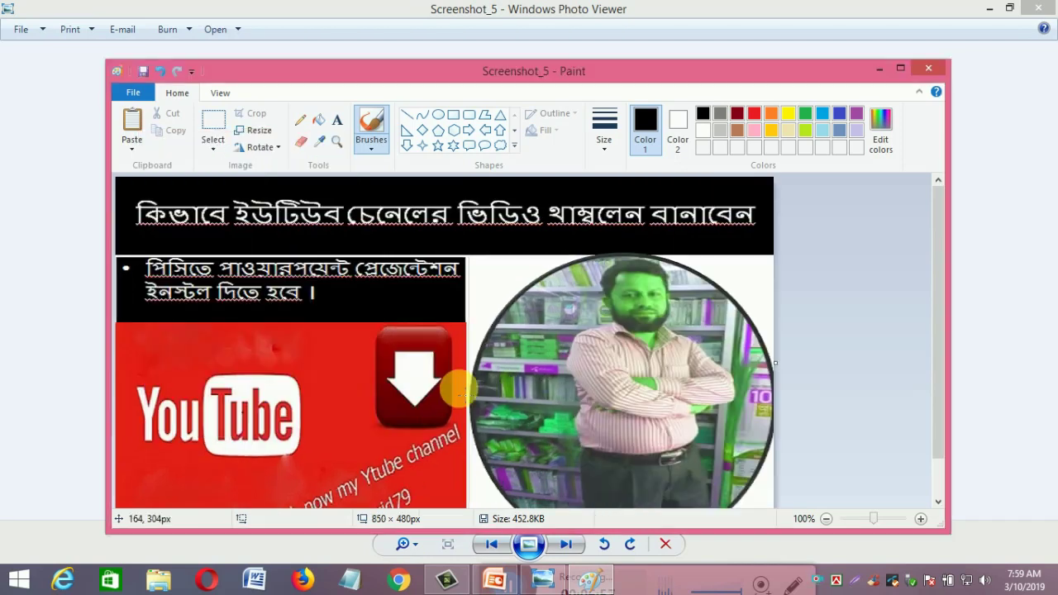
# Step: Close Paint saving the 850 × 480 image, close Photo Viewer, and reopen Screenshot_5 from the desktop
pyautogui.click(929, 73)
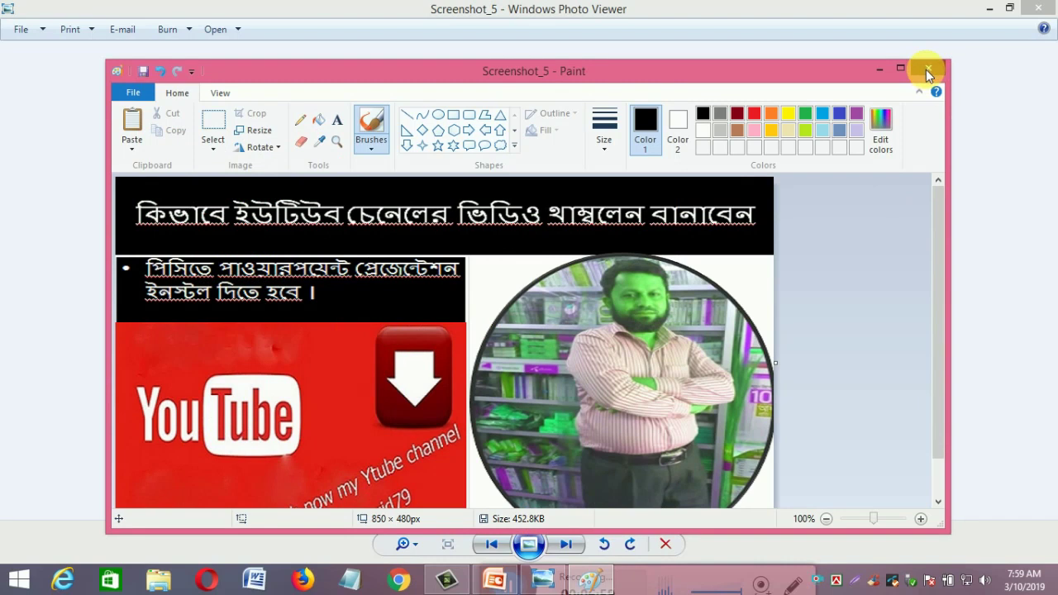
pyautogui.click(493, 317)
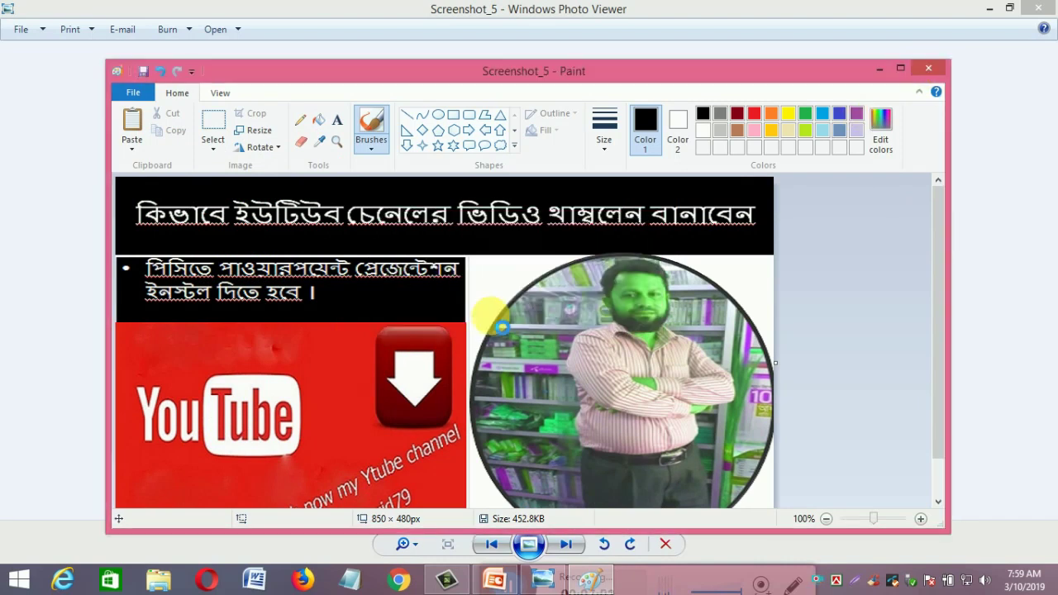
pyautogui.click(1039, 8)
pyautogui.doubleClick(262, 517)
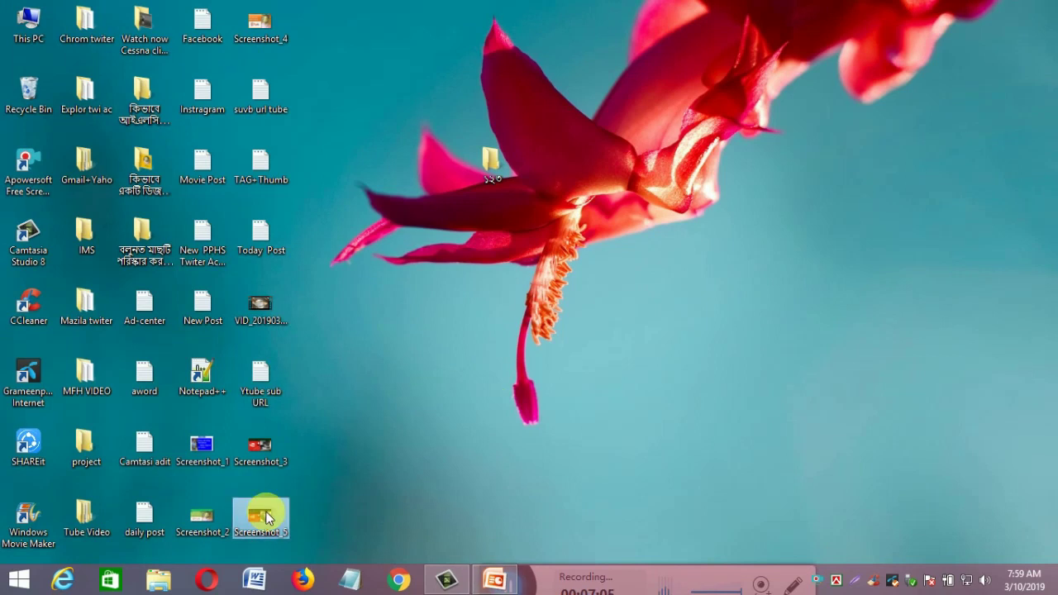